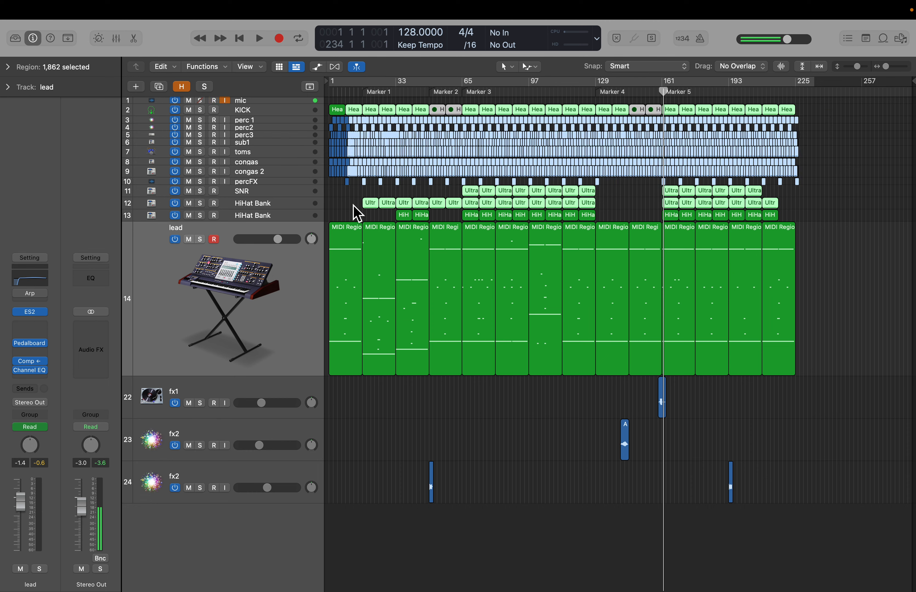
# Select the lead track and clear the selection of all regions in the arrangement
pyautogui.click(352, 205)
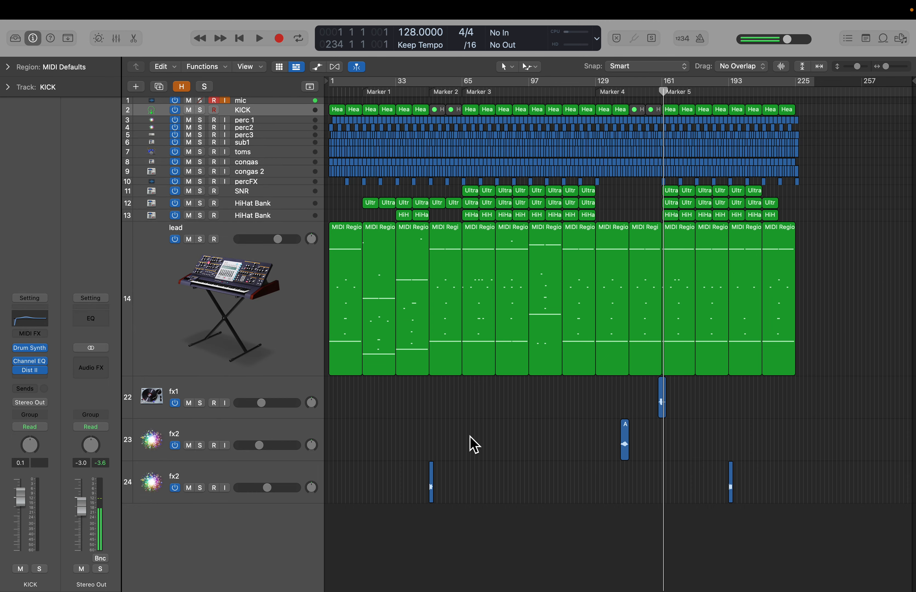
pyautogui.click(261, 303)
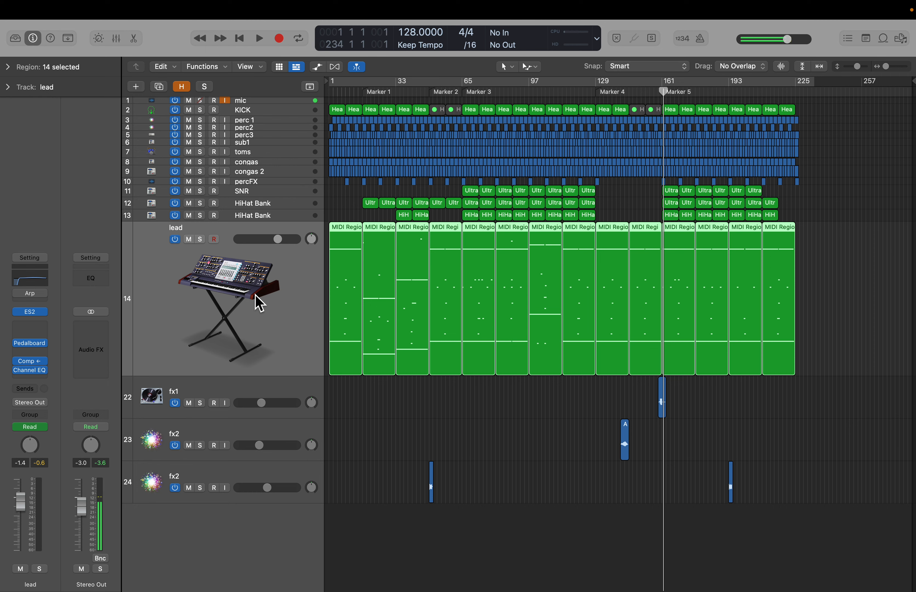
pyautogui.click(454, 407)
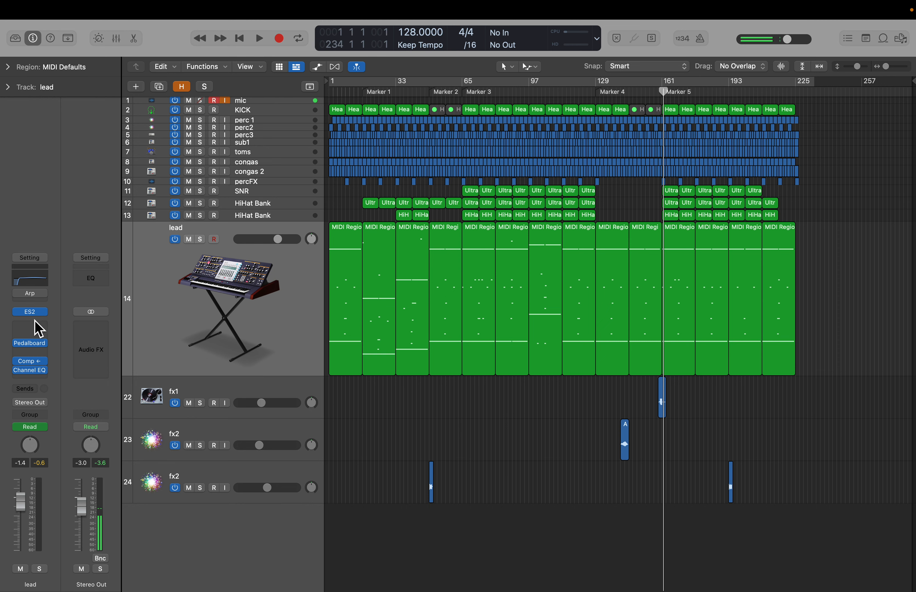
# Inspect the Pedalboard, Compressor and Channel EQ settings on the lead track, closing each plug-in window after viewing
pyautogui.moveTo(43, 322)
pyautogui.click(34, 344)
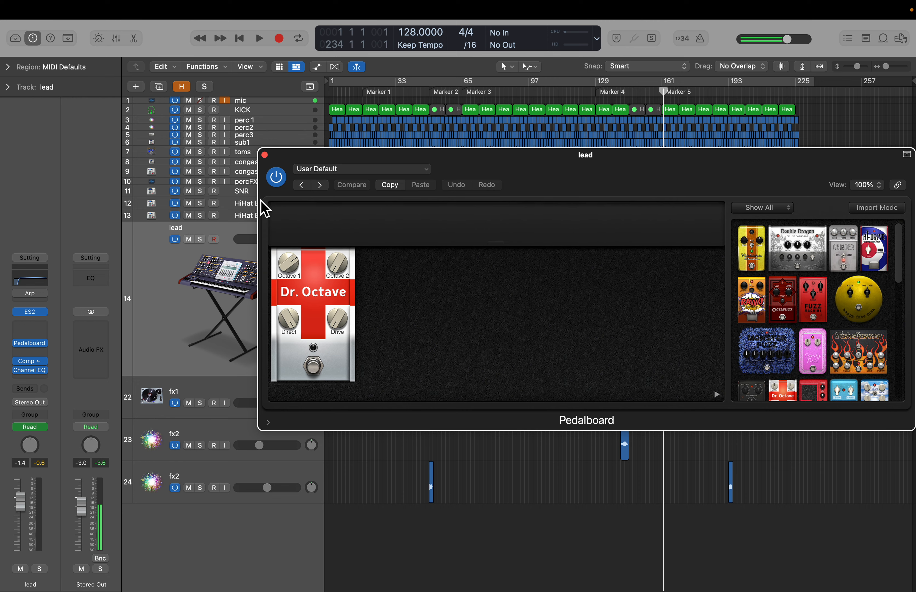
pyautogui.click(265, 155)
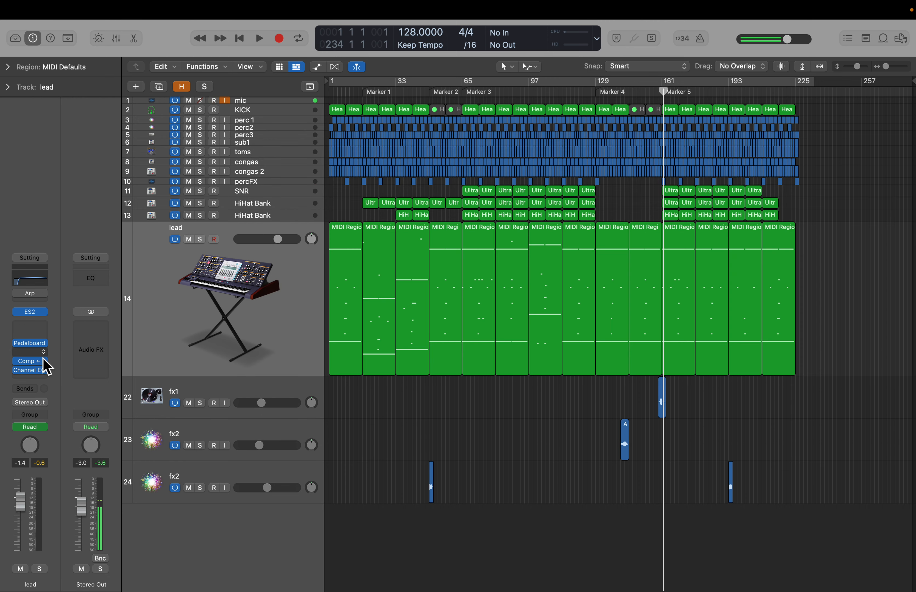
pyautogui.click(31, 361)
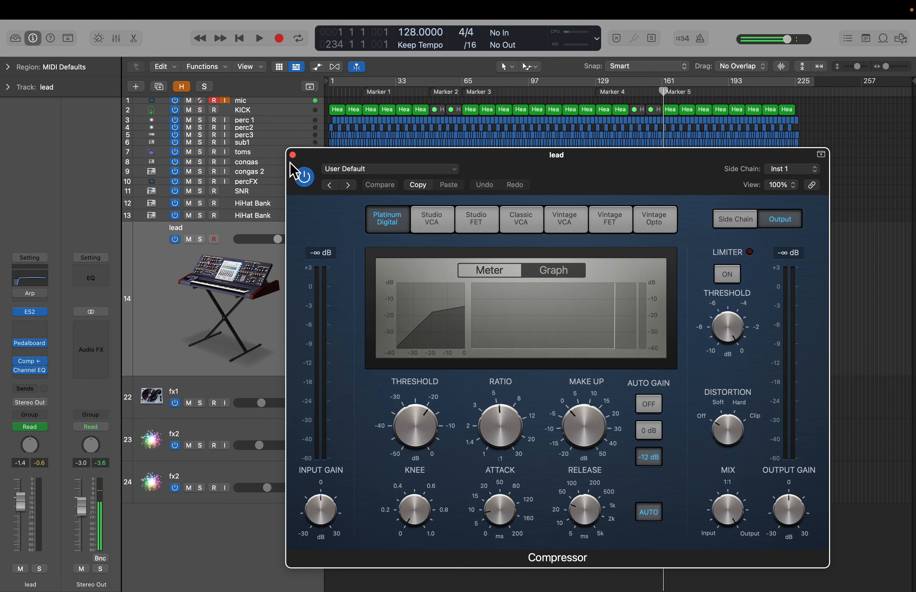
pyautogui.click(292, 155)
pyautogui.click(31, 370)
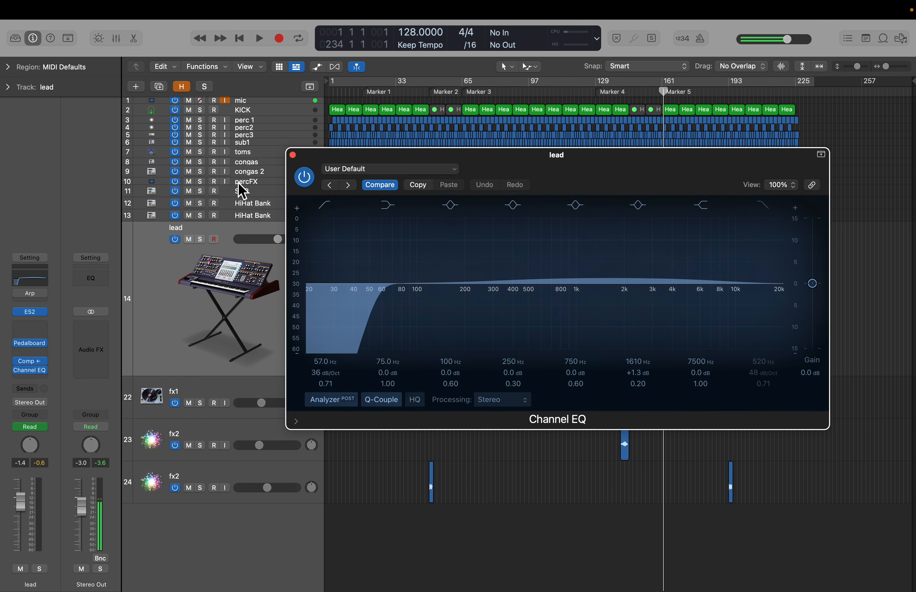
pyautogui.click(293, 155)
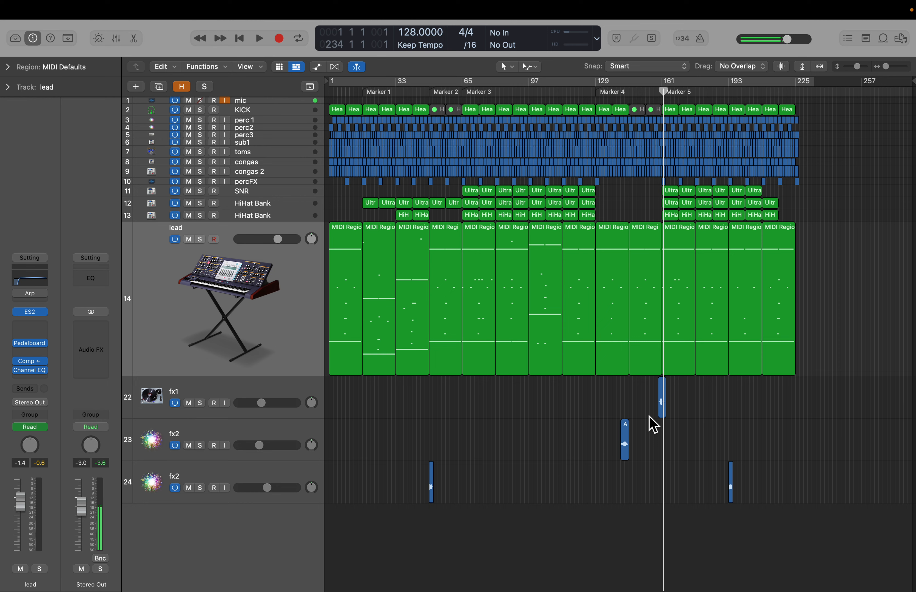
# View the notes of the lead region starting at bar 81 in the Piano Roll, close the editor and deselect the region
pyautogui.doubleClick(516, 322)
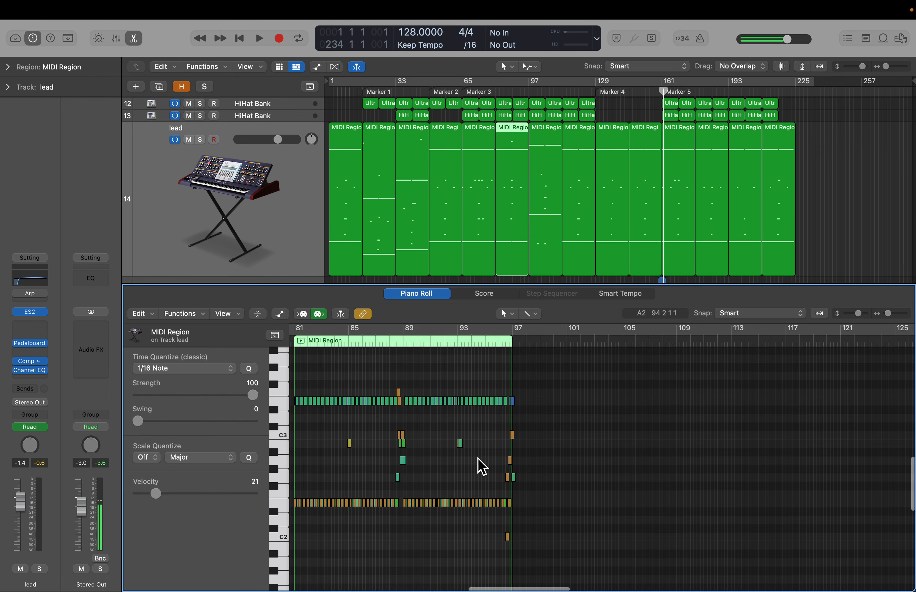
pyautogui.scroll(-2, 478, 459)
pyautogui.press('e')
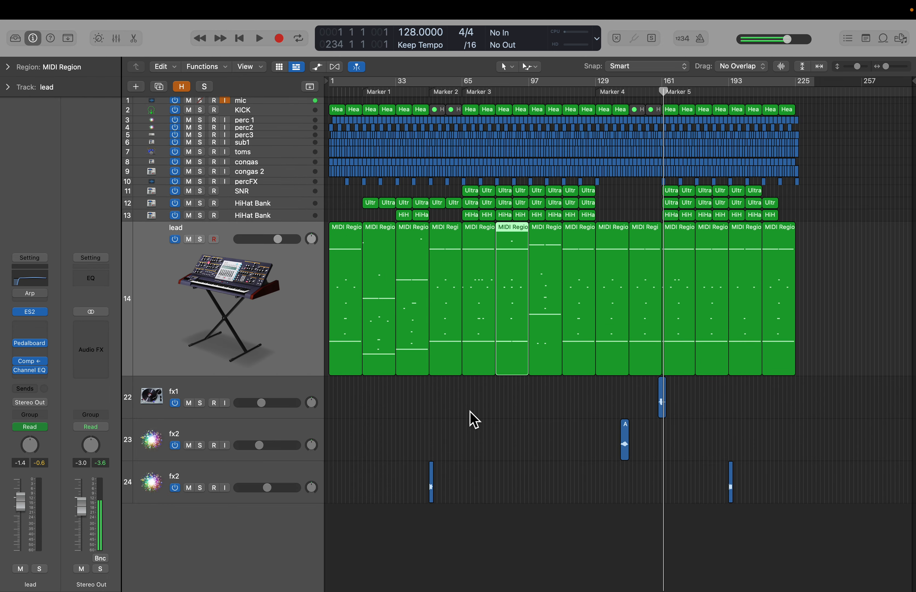
pyautogui.click(475, 419)
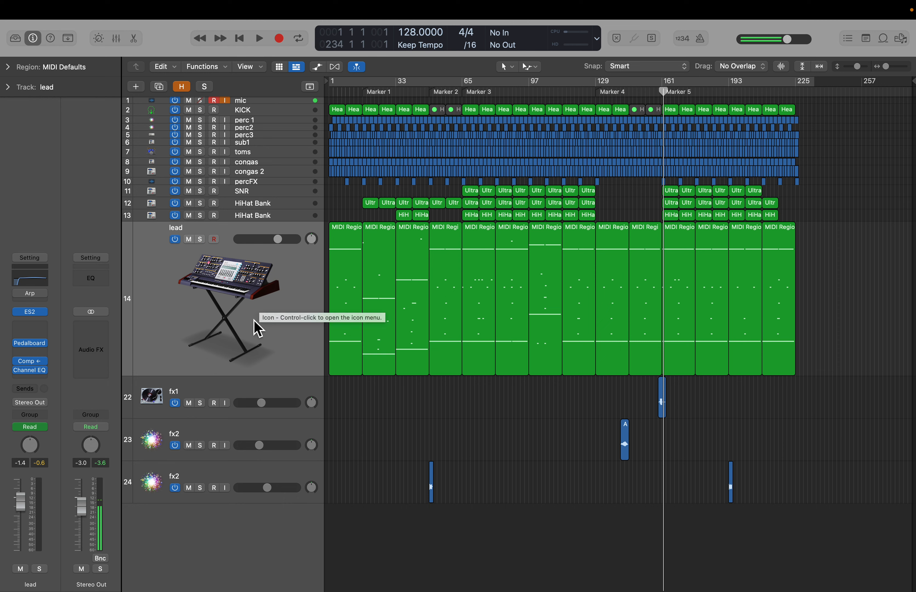
# Open the lead track's first region in the Piano Roll for a close view of its notes, and inspect the track's Arpeggiator settings
pyautogui.doubleClick(349, 362)
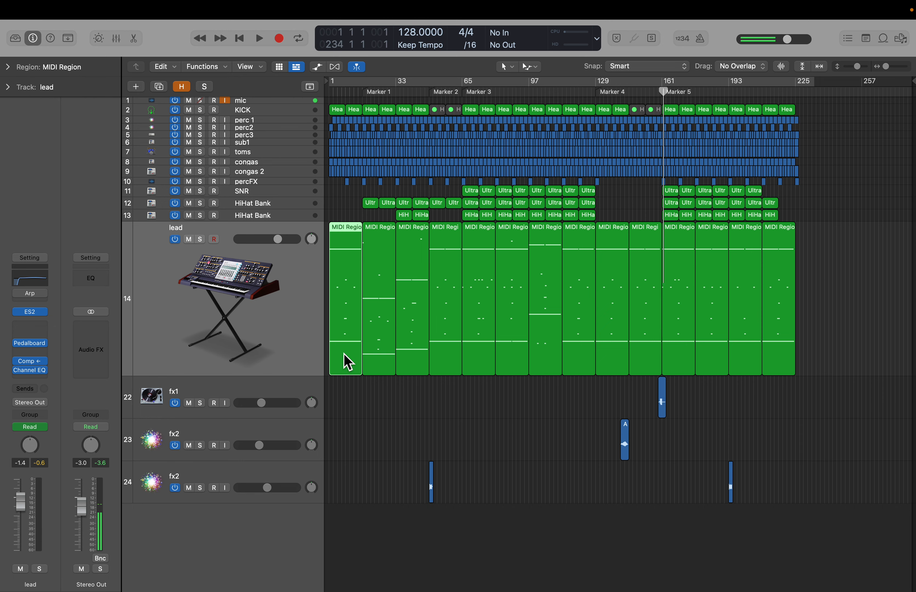
pyautogui.scroll(3, 375, 425)
pyautogui.press('super+Right')
pyautogui.press('super+Right')
pyautogui.press('super+Right')
pyautogui.press('super+Right')
pyautogui.press('super+Right')
pyautogui.press('super+Right')
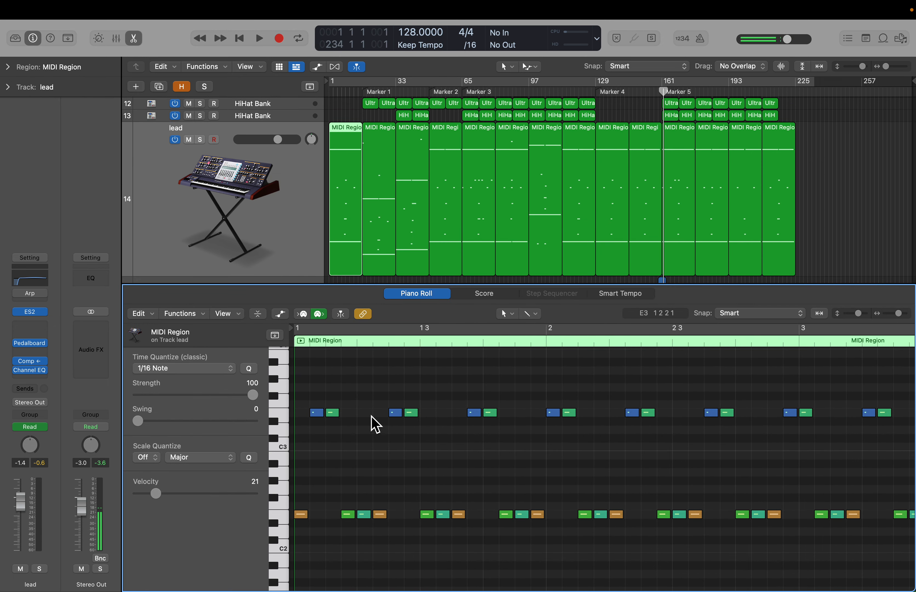
pyautogui.click(30, 294)
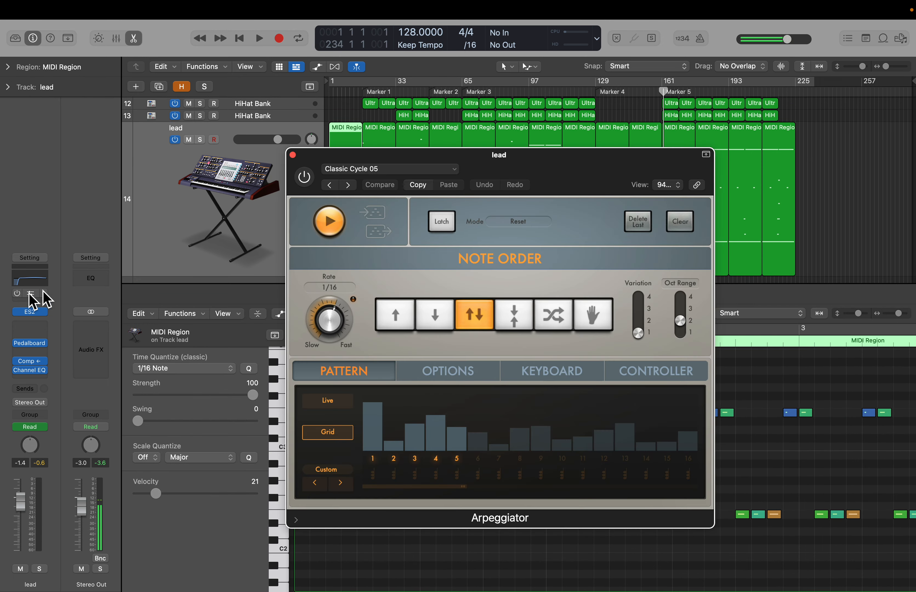
pyautogui.click(293, 155)
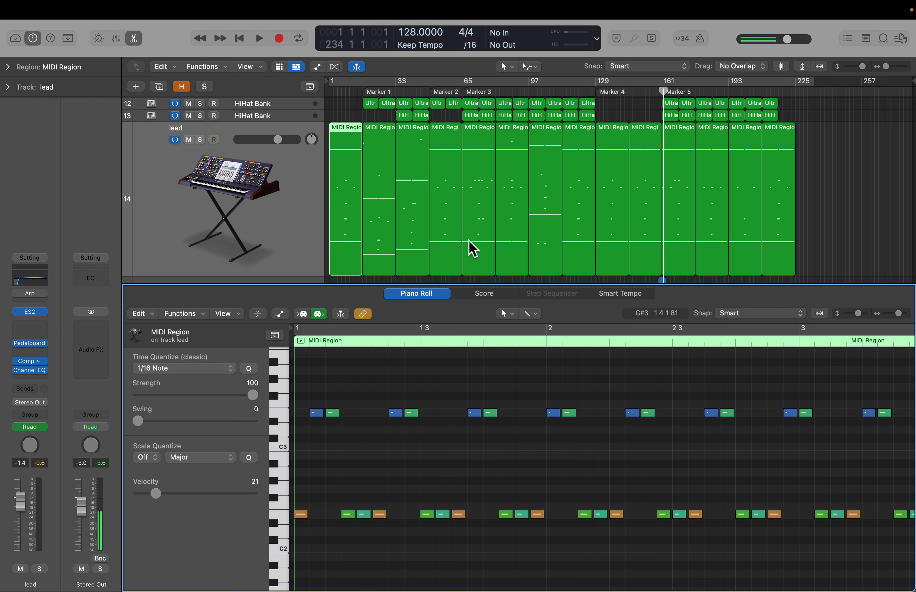
# View the notes of the lead region starting at bar 65, close the Piano Roll and clear the region selection
pyautogui.click(459, 248)
pyautogui.click(482, 251)
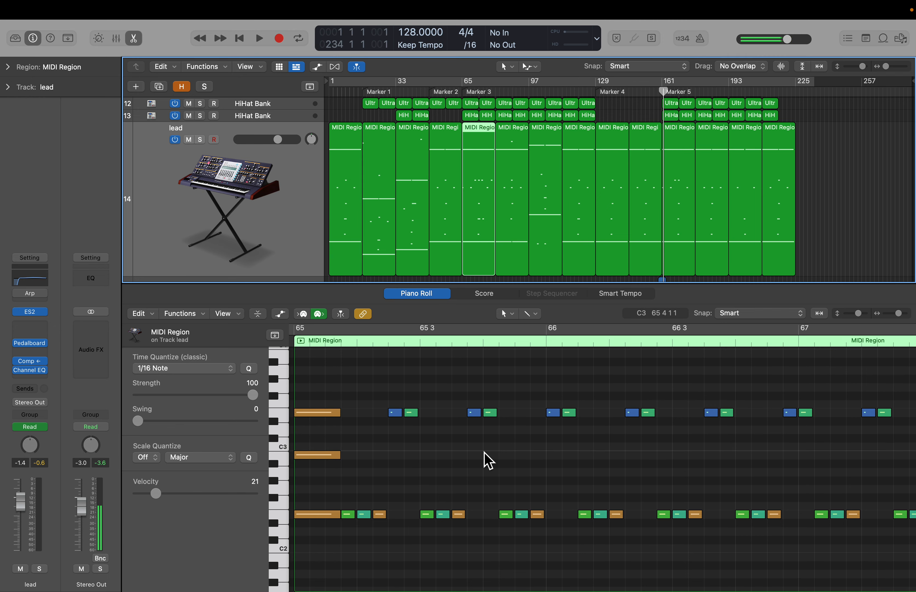
pyautogui.press('super+Left')
pyautogui.press('e')
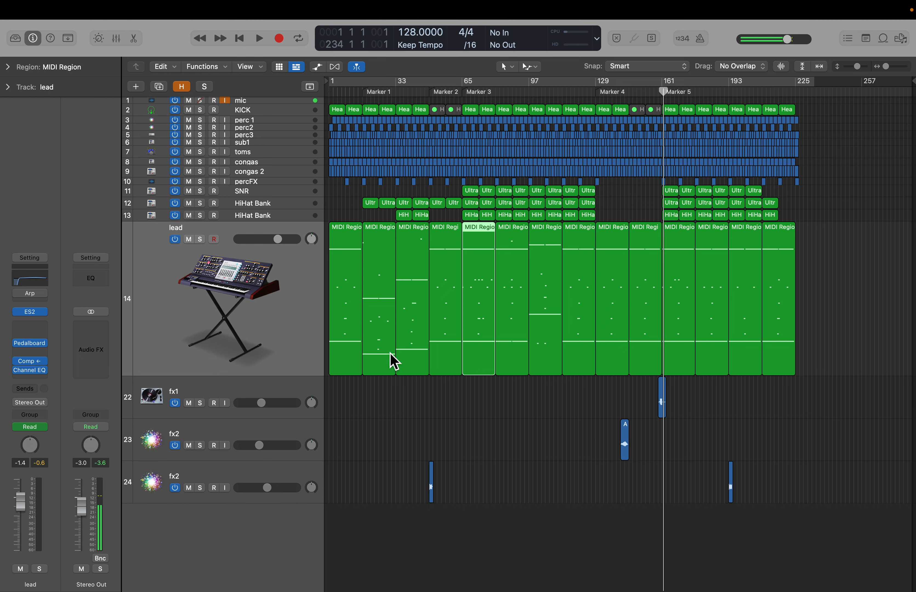
pyautogui.click(379, 350)
pyautogui.click(394, 391)
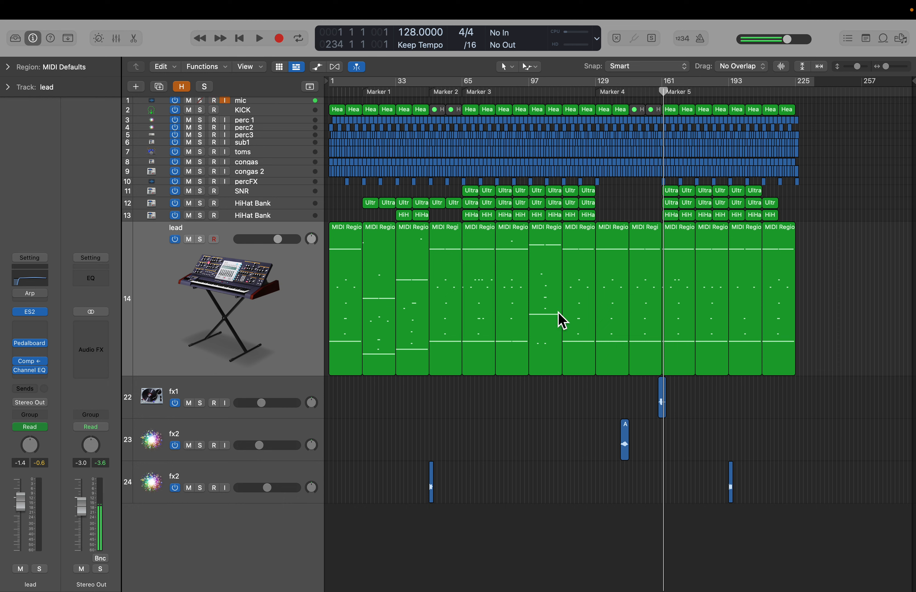
# Show all of the lead track's regions together in the Piano Roll, starting from bar 1
pyautogui.click(296, 335)
pyautogui.doubleClick(356, 329)
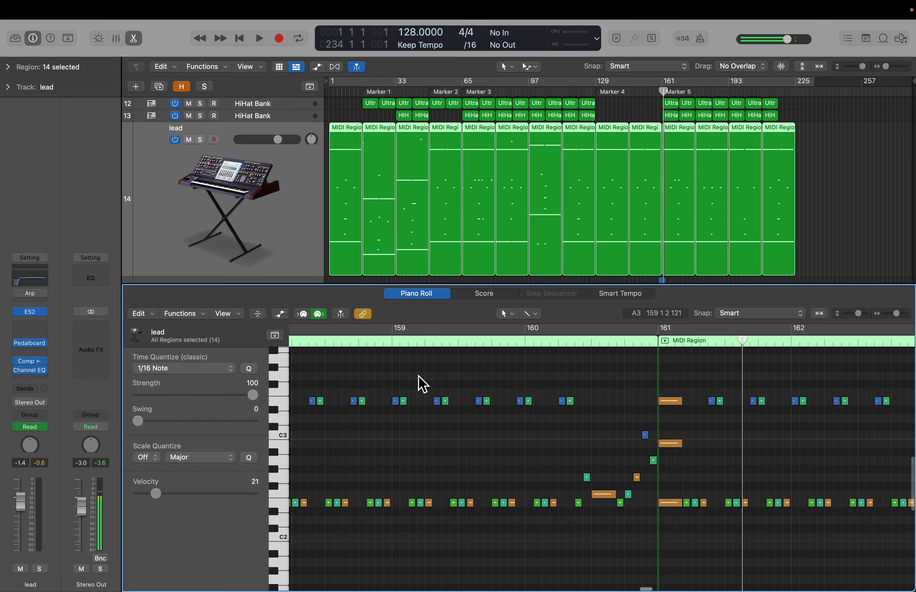
pyautogui.scroll(-10, 447, 410)
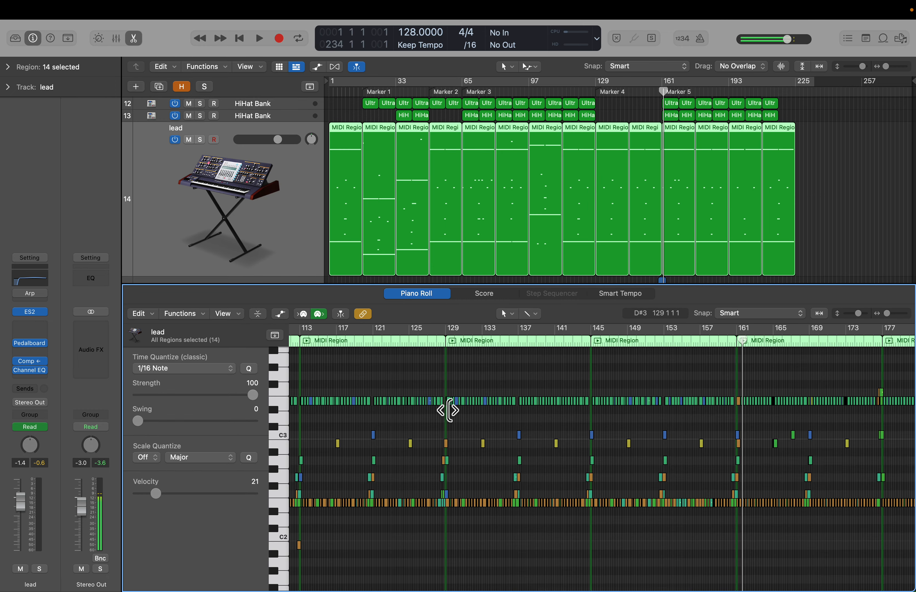
pyautogui.scroll(-2, 419, 428)
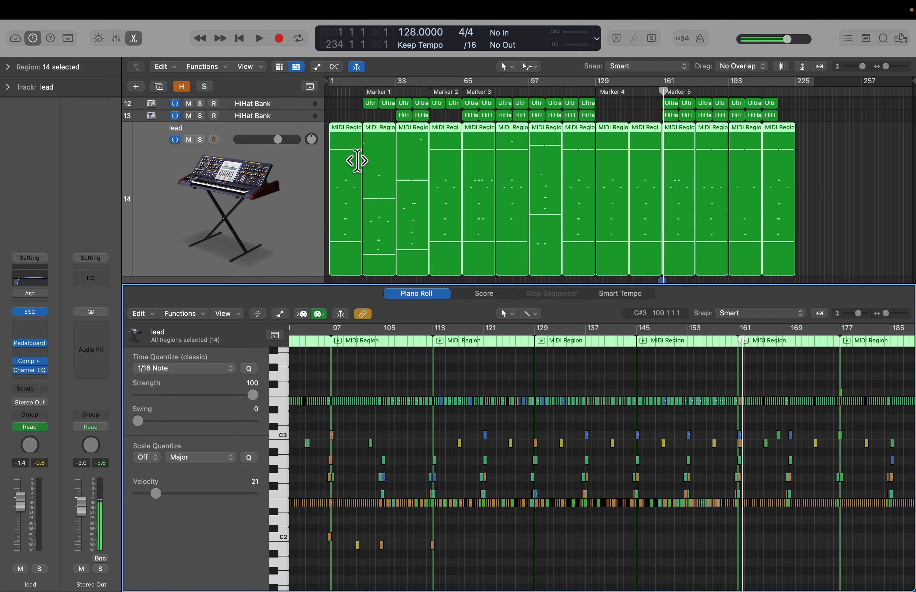
pyautogui.hscroll(2, 370, 426)
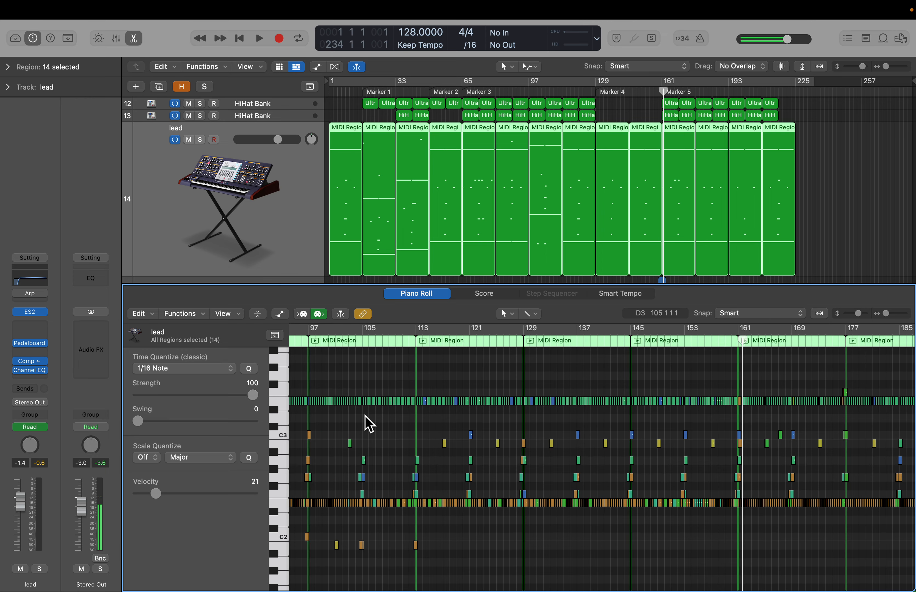
pyautogui.hscroll(-15, 369, 425)
pyautogui.hscroll(-3, 367, 424)
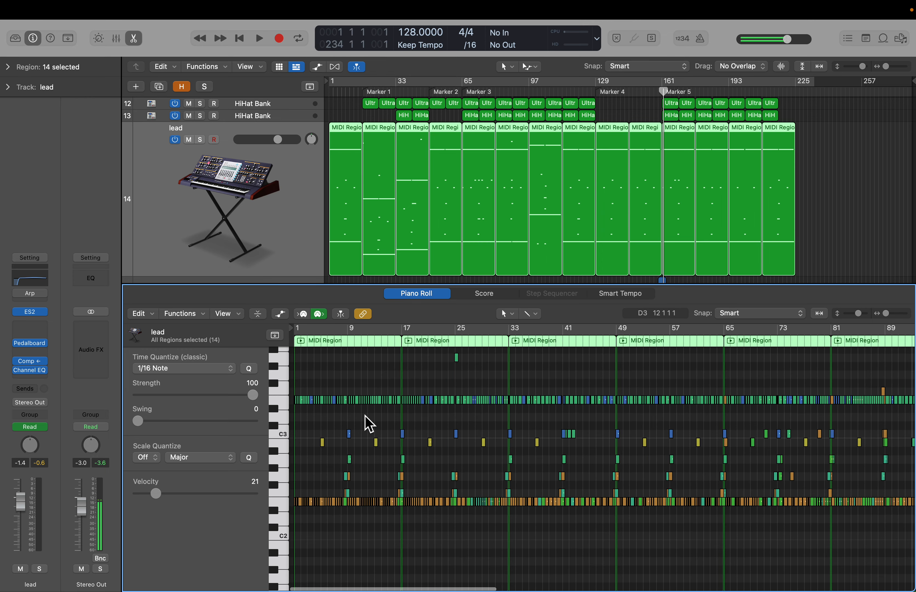
# Examine the lead melody's notes from about bar 7 through bar 87 across its regions and close the Piano Roll
pyautogui.scroll(10, 491, 425)
pyautogui.hscroll(10, 491, 426)
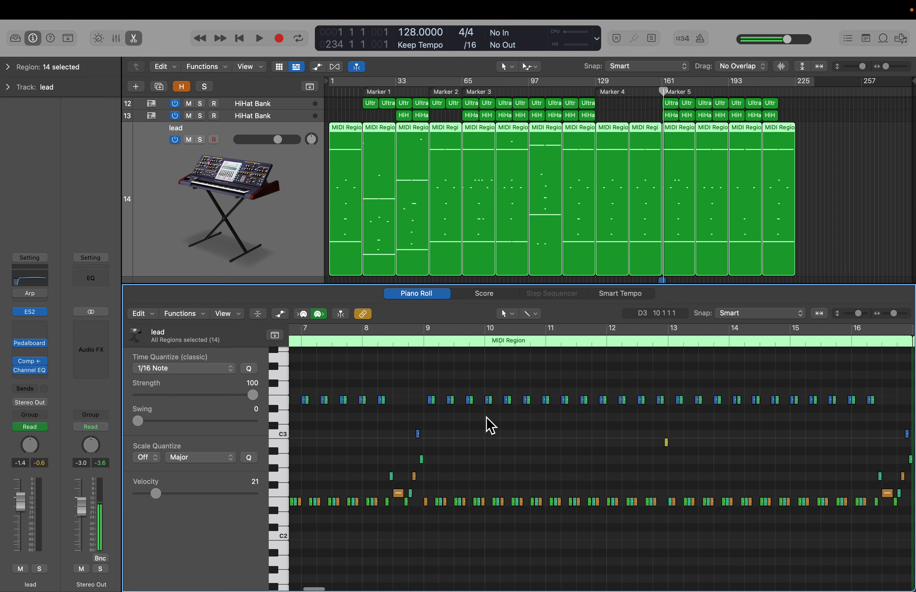
pyautogui.hscroll(-2, 435, 492)
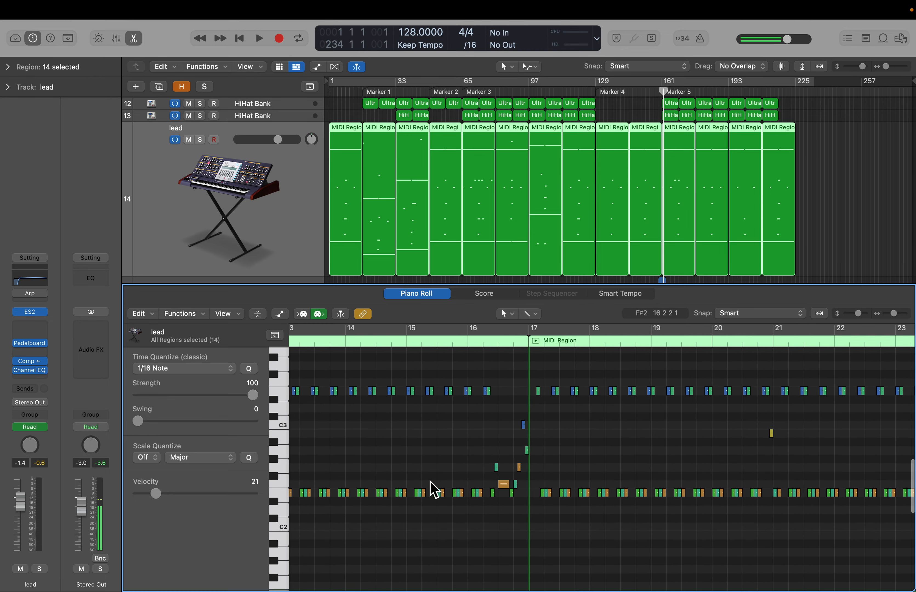
pyautogui.scroll(-5, 429, 486)
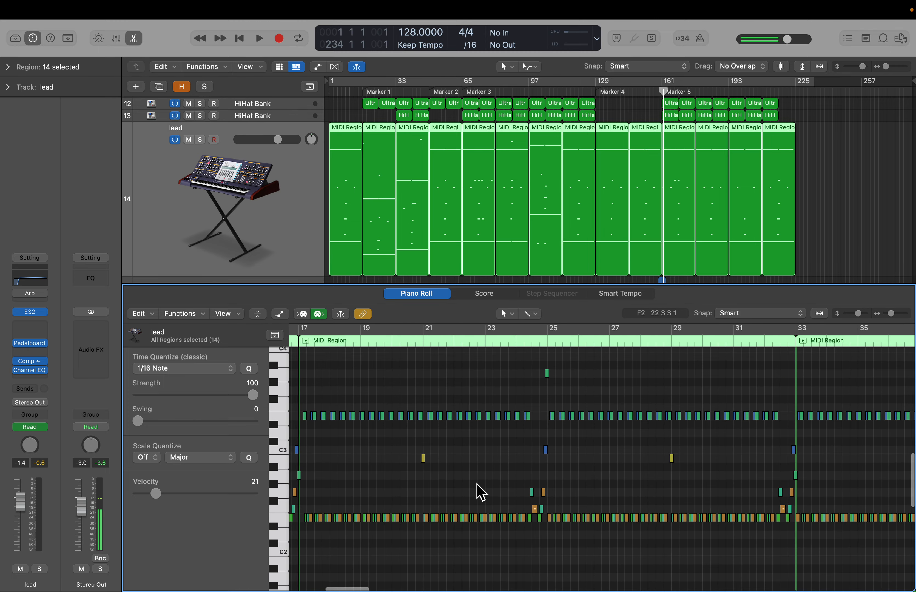
pyautogui.hscroll(2, 480, 493)
pyautogui.hscroll(3, 523, 493)
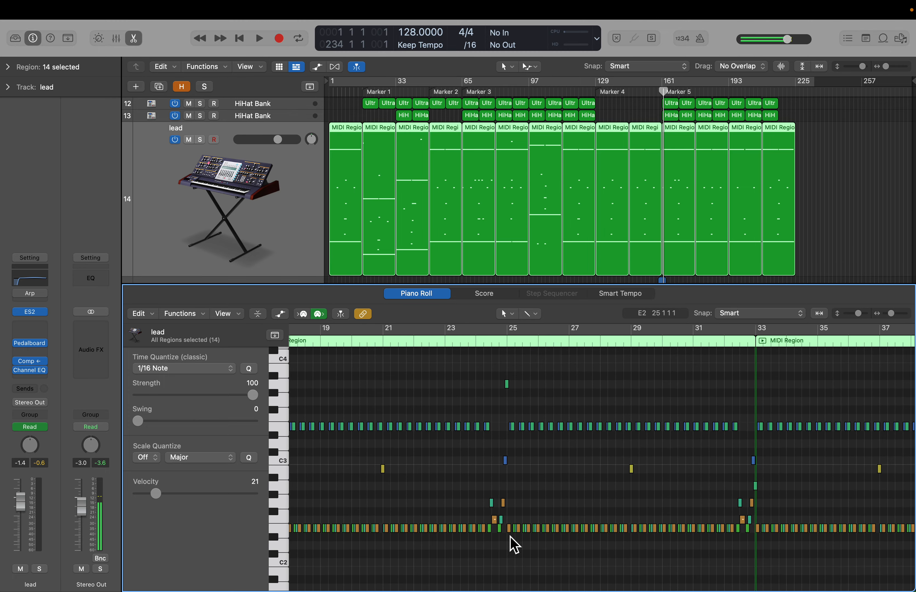
pyautogui.hscroll(10, 643, 463)
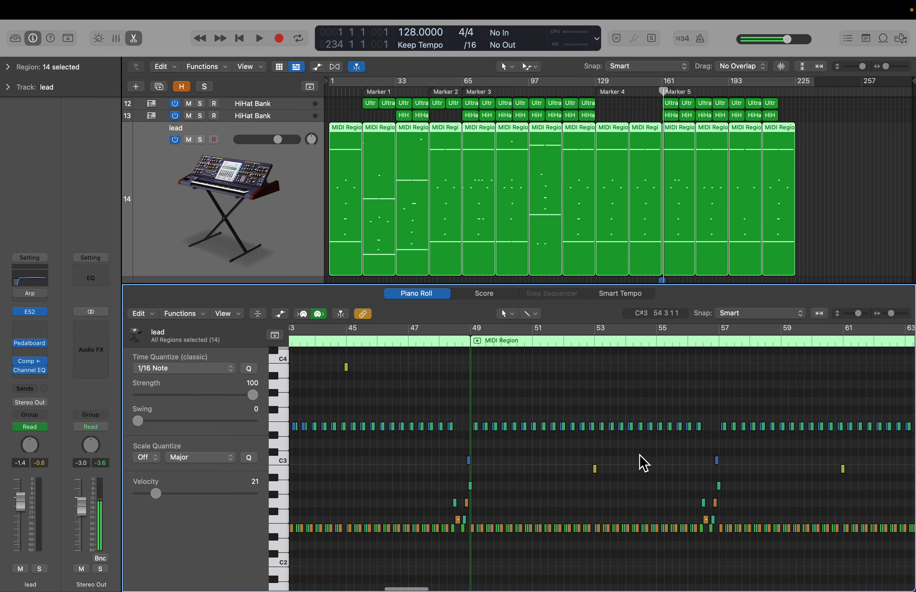
pyautogui.hscroll(4, 643, 463)
pyautogui.scroll(-2, 643, 463)
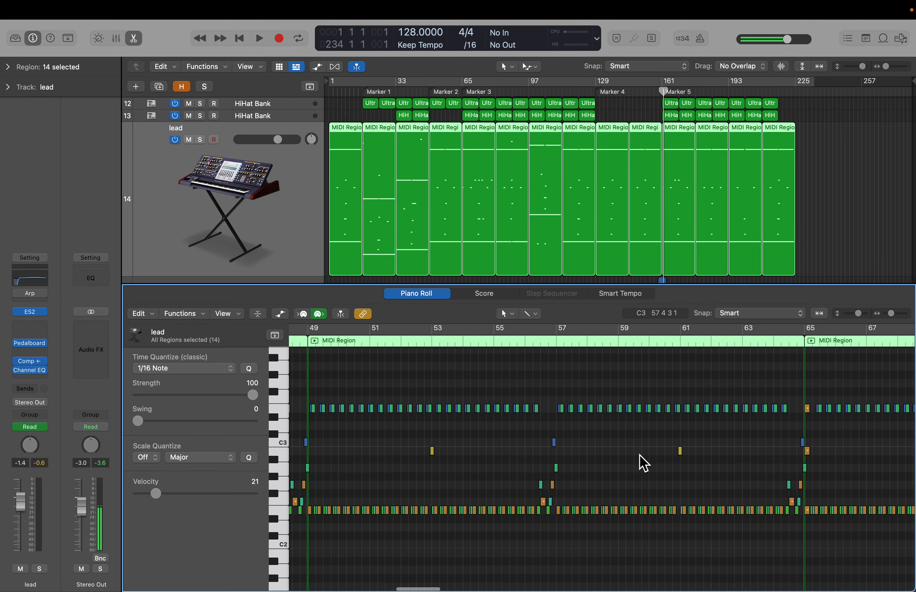
pyautogui.hscroll(8, 643, 463)
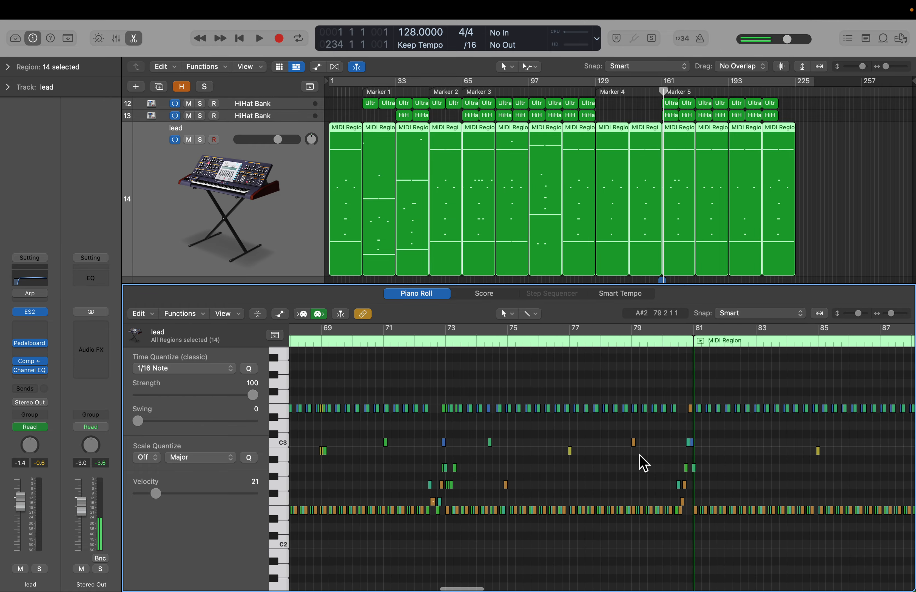
pyautogui.hscroll(5, 643, 463)
pyautogui.press('e')
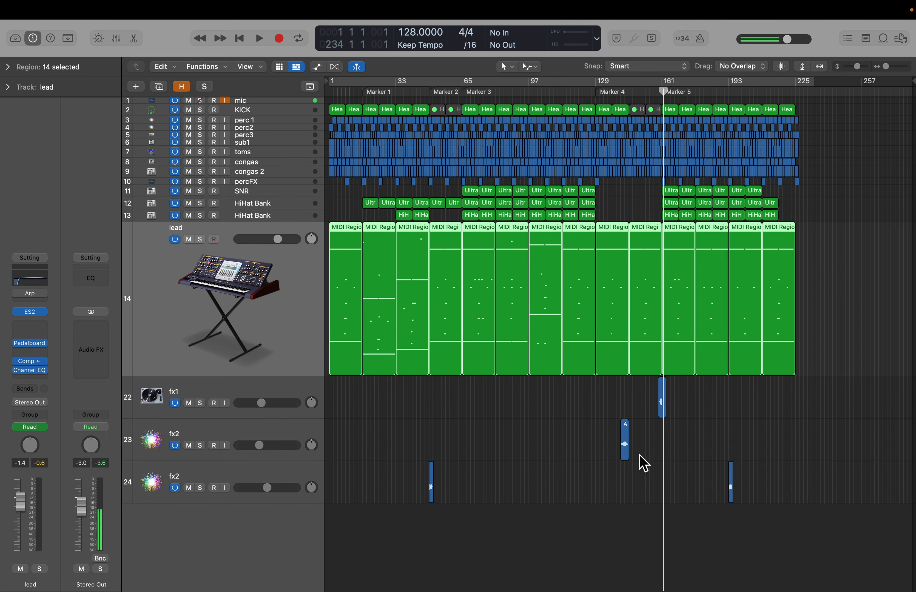
# Deselect the lead regions, inspect the track's ES2 synthesizer settings and close the plug-in window
pyautogui.click(595, 421)
pyautogui.click(32, 313)
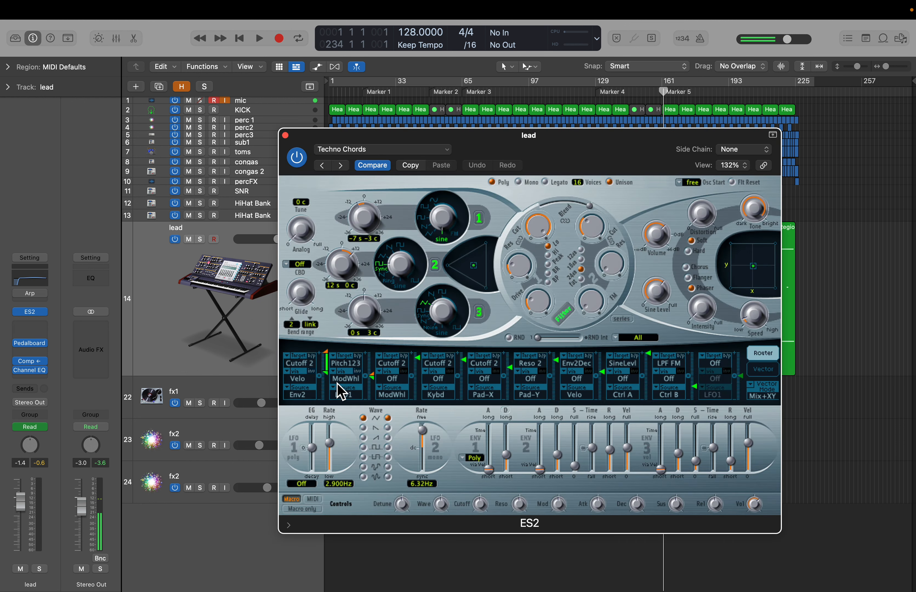
pyautogui.click(285, 135)
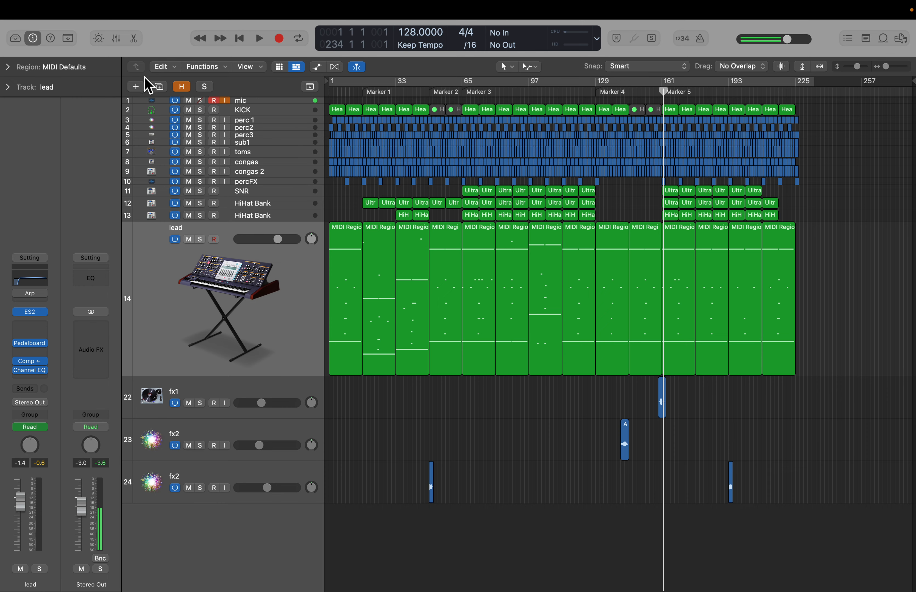
# Create one software instrument track using the ES2 (Synthesizer 2) instrument
pyautogui.click(136, 86)
pyautogui.click(395, 290)
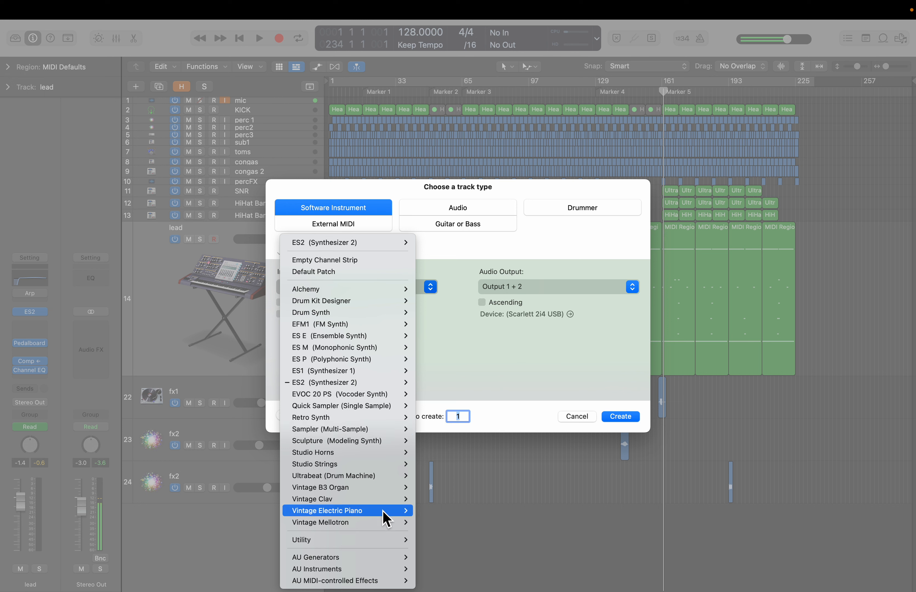
pyautogui.moveTo(384, 512)
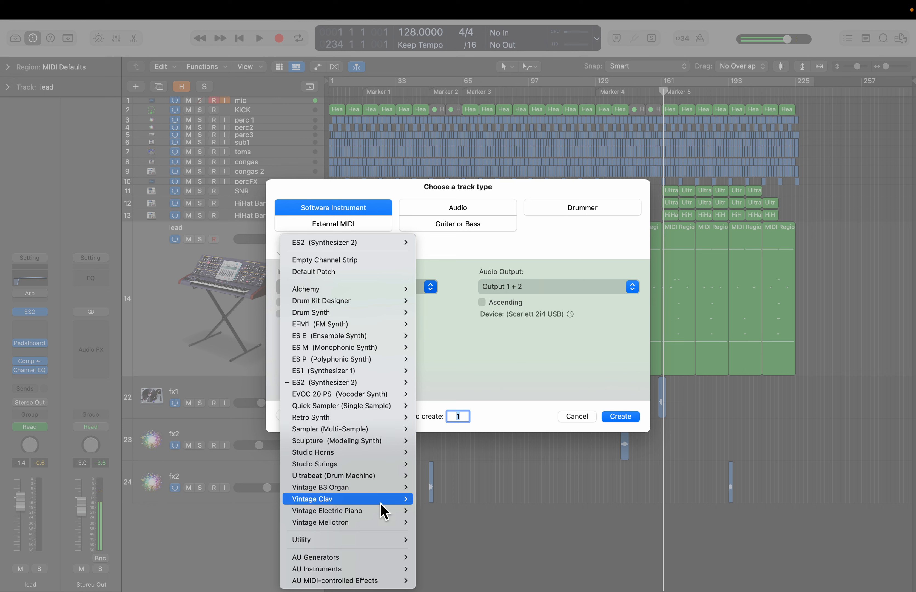
pyautogui.moveTo(389, 430)
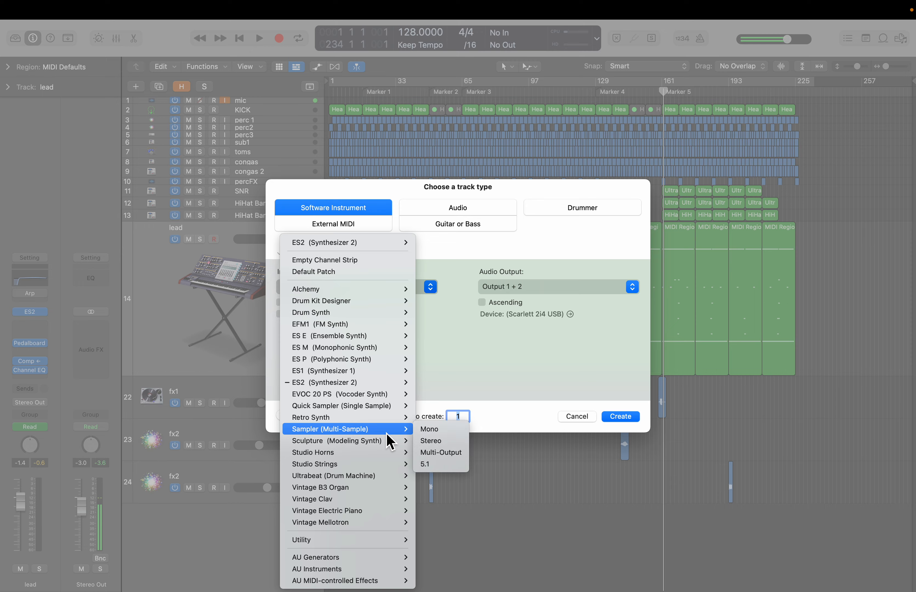
pyautogui.moveTo(404, 382)
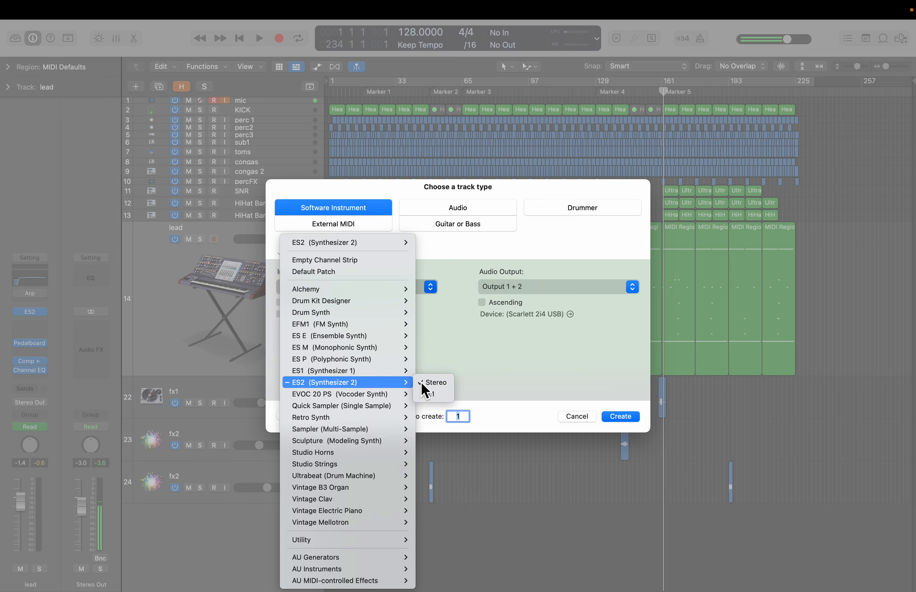
pyautogui.click(439, 394)
pyautogui.click(617, 417)
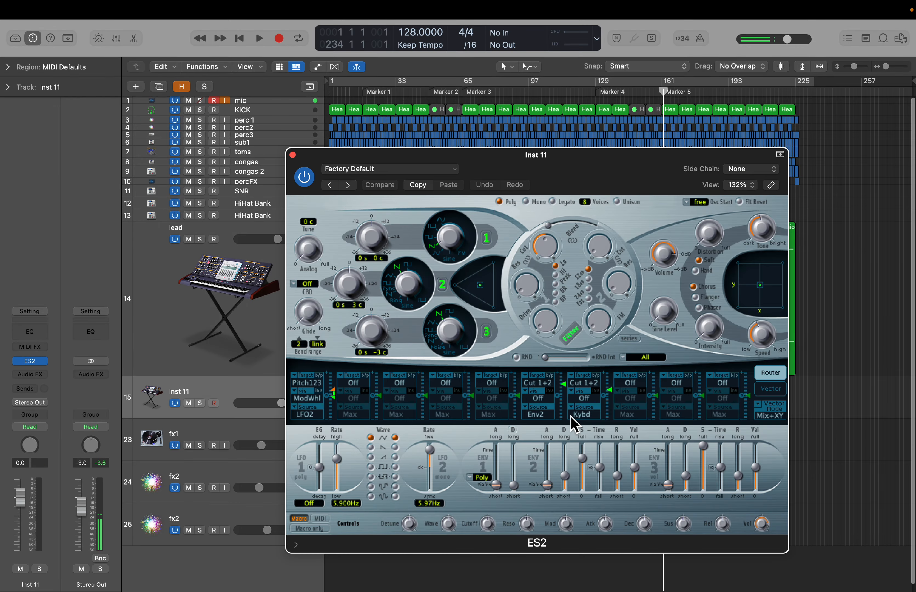
# Load the Techno Chords preset from the 11 Synth Chords category in the new track's ES2
pyautogui.click(407, 169)
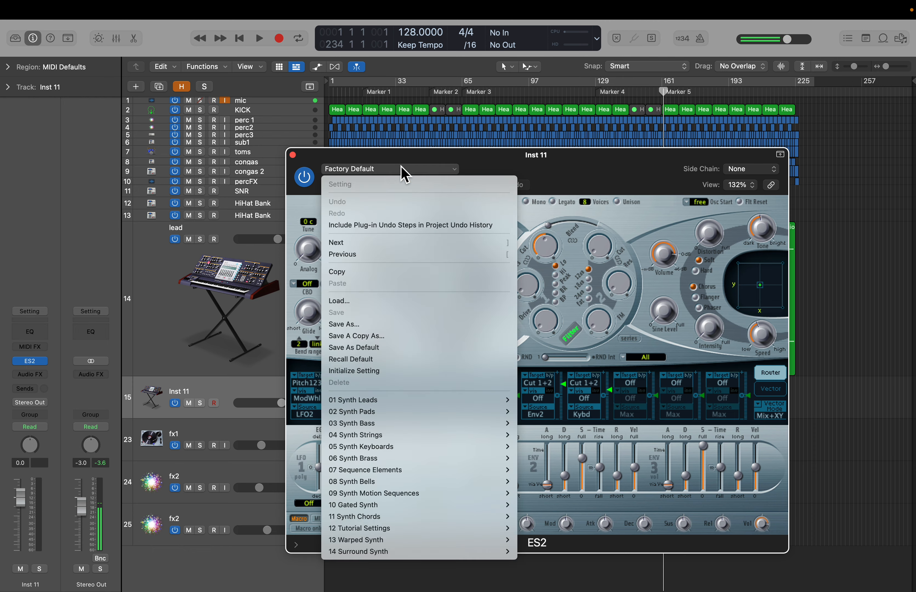
pyautogui.moveTo(420, 533)
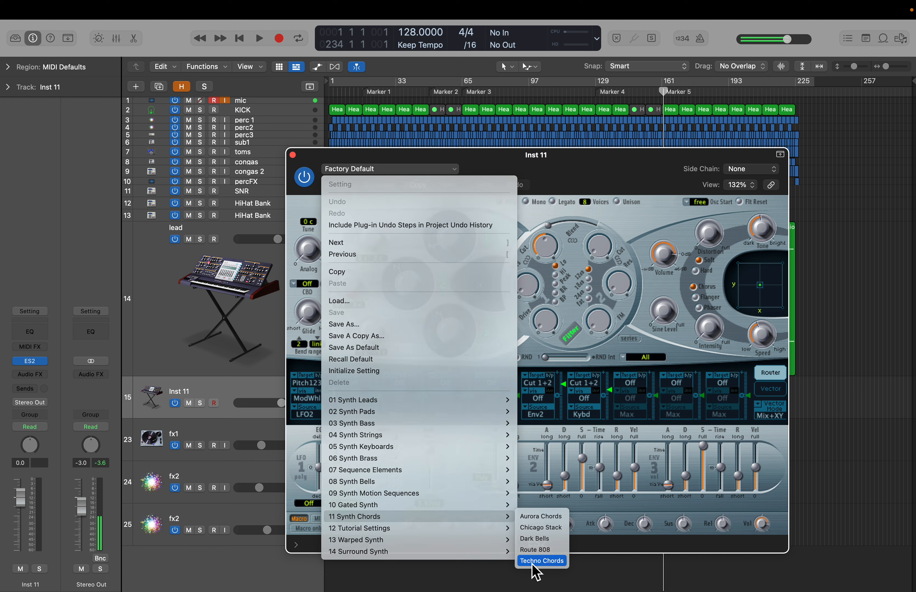
pyautogui.click(534, 576)
# Audition the Techno Chords sound by playing notes with Musical Typing, including one octave lower, and close the keyboard window
pyautogui.press('super+k')
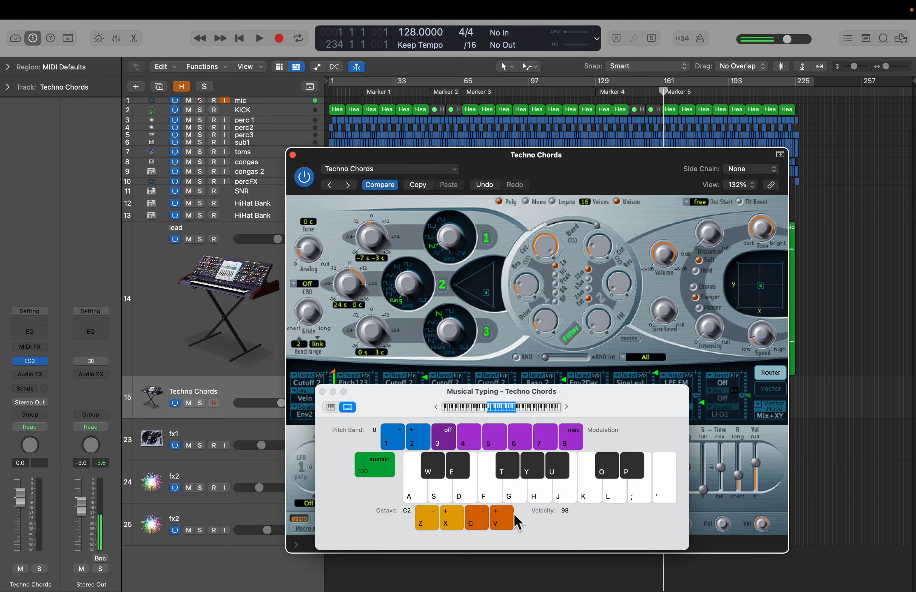
pyautogui.press('d')
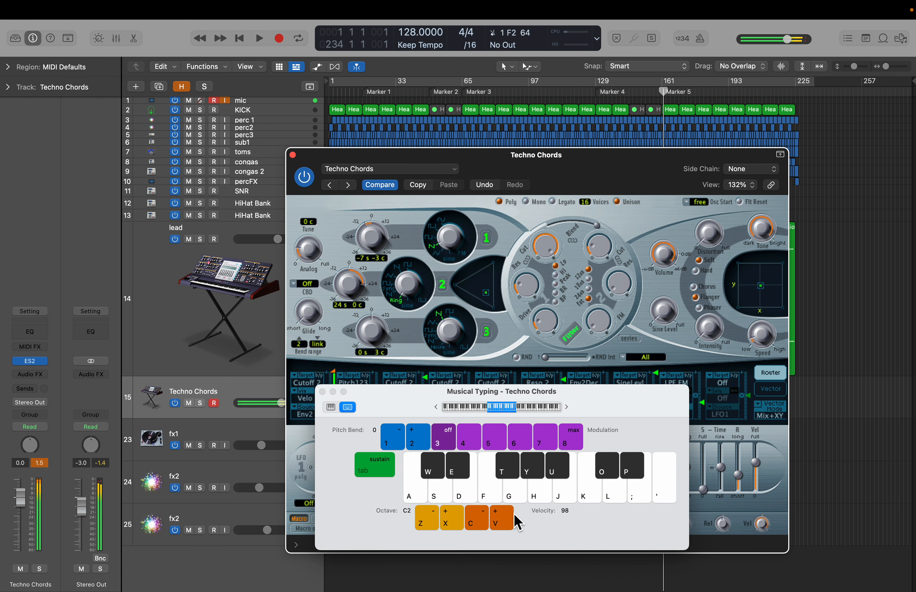
pyautogui.press('k')
pyautogui.press('g')
pyautogui.press('s')
pyautogui.press('z')
pyautogui.press('g')
pyautogui.press('f')
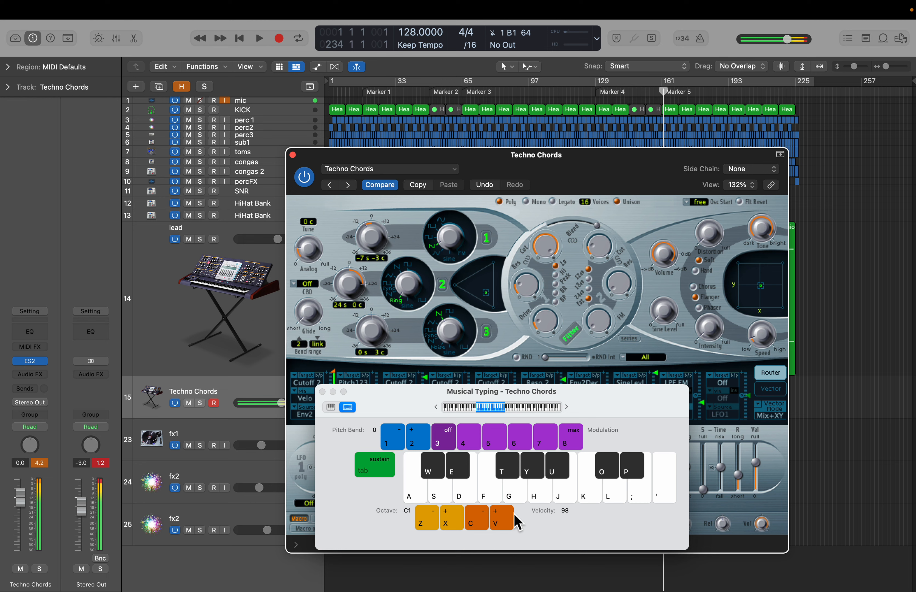
pyautogui.press('k')
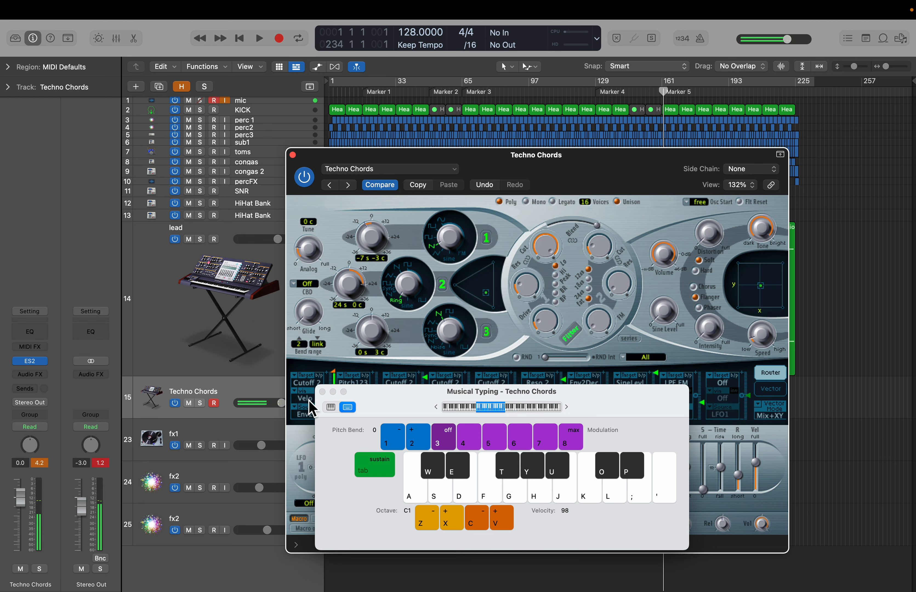
pyautogui.click(323, 392)
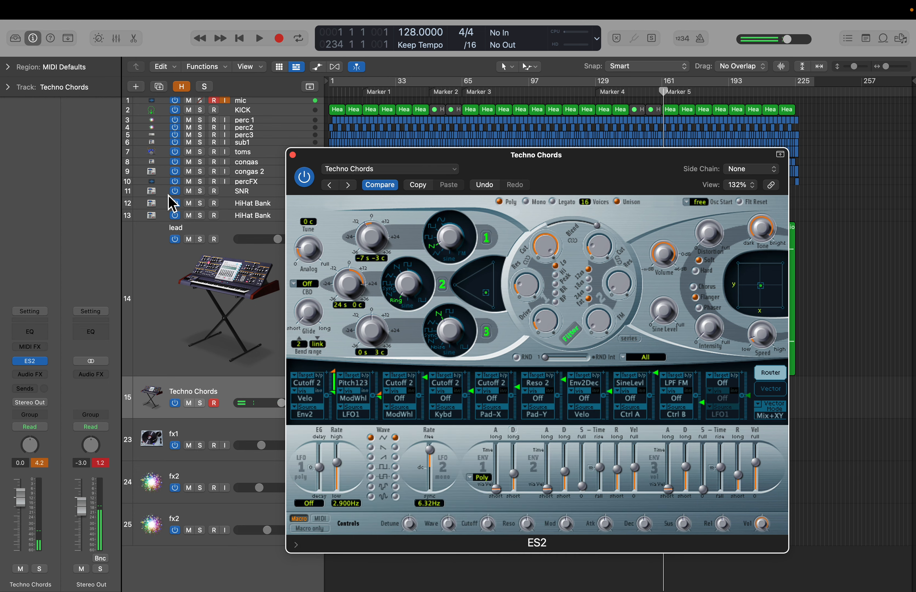
# Close the ES2 window and delete the Techno Chords track
pyautogui.click(293, 155)
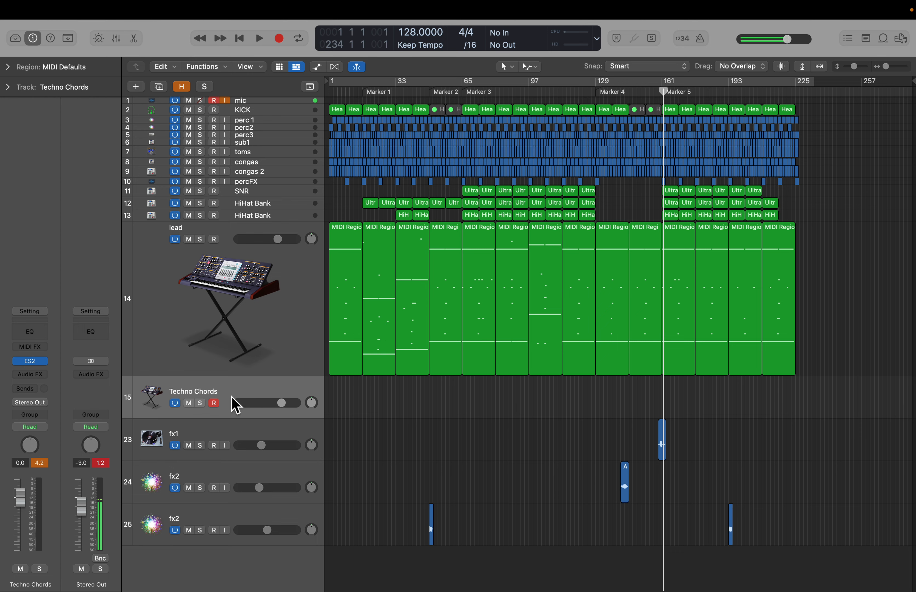
pyautogui.press('super+BackSpace')
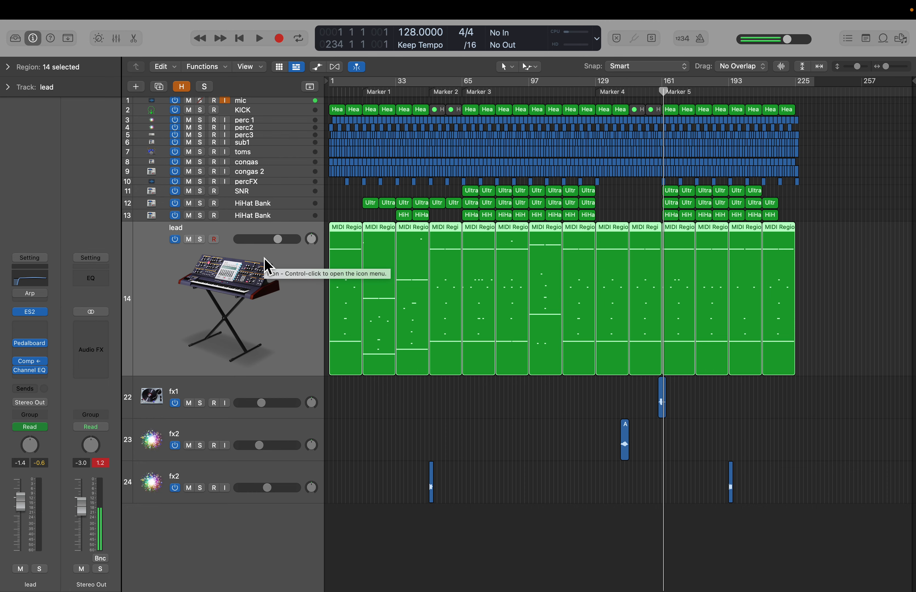
# View the lead track's ES2 settings and automation mode options, closing the plug-in window and clearing the region selection
pyautogui.click(31, 312)
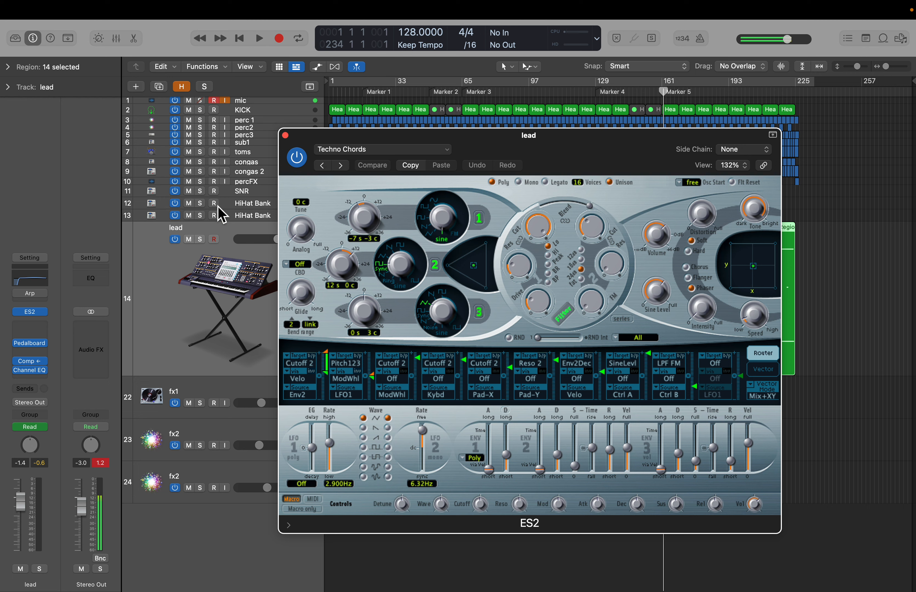
pyautogui.click(30, 427)
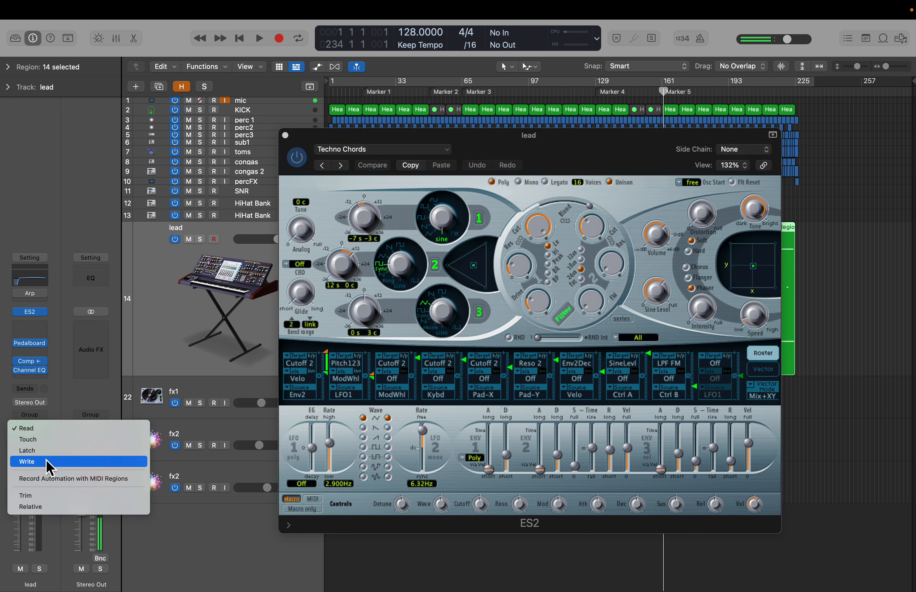
pyautogui.click(89, 399)
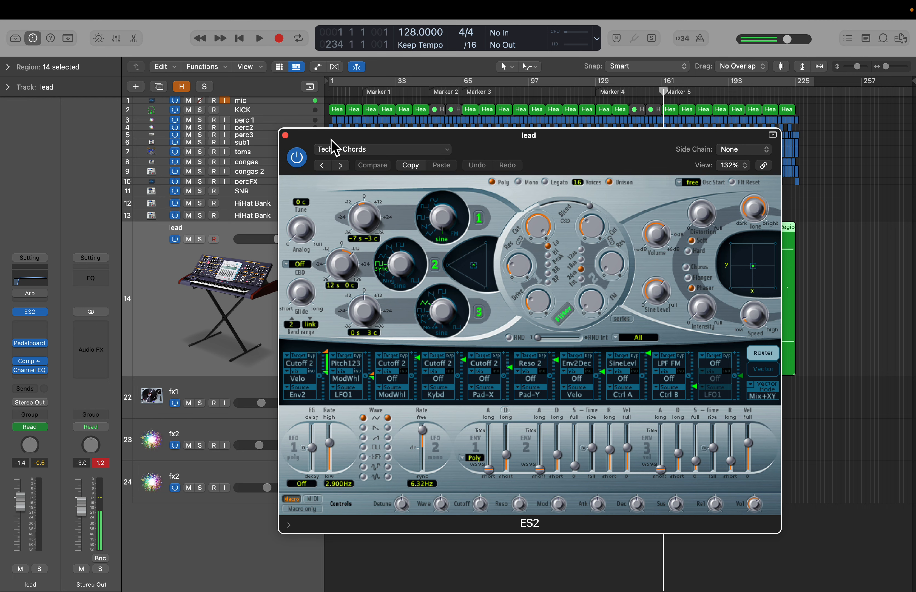
pyautogui.click(285, 135)
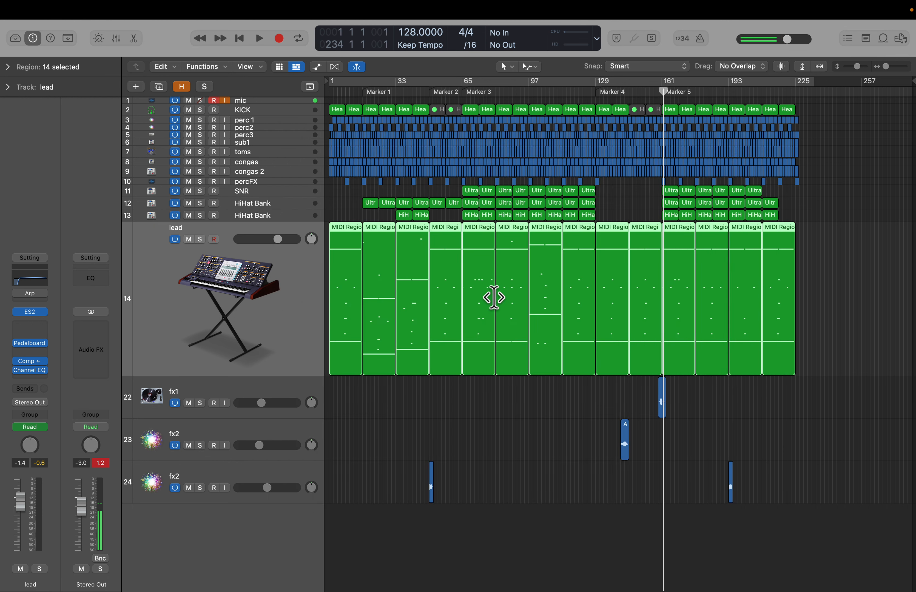
pyautogui.click(512, 446)
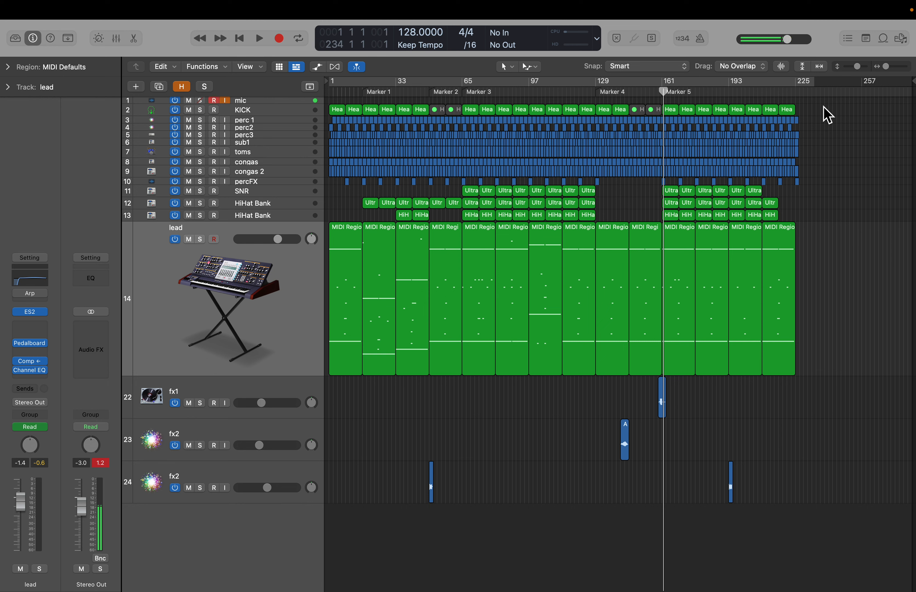
# Highlight the drum and percussion regions from KICK to HiHat Bank and the lead track's regions in turn, and clear the selection
pyautogui.moveTo(827, 115); pyautogui.dragTo(275, 228)
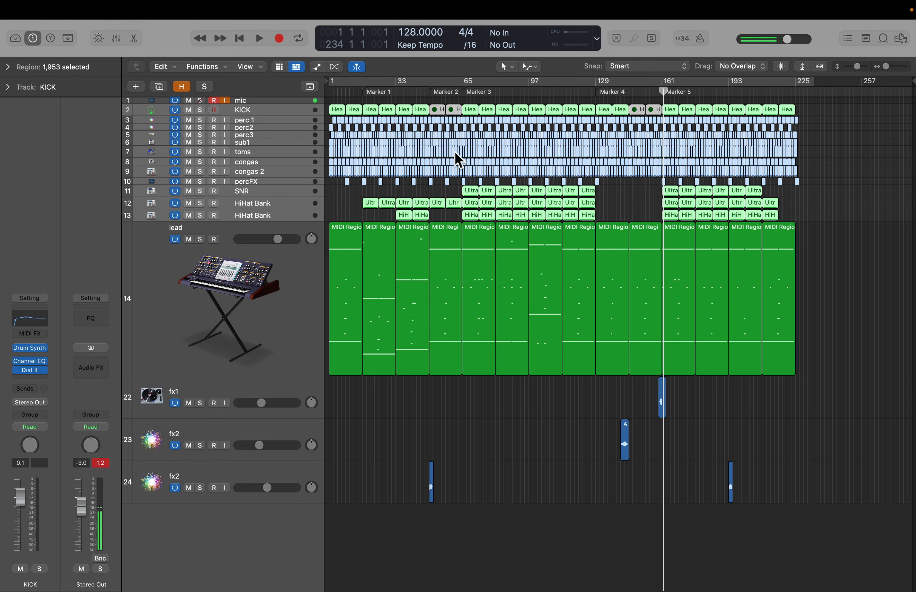
pyautogui.click(617, 204)
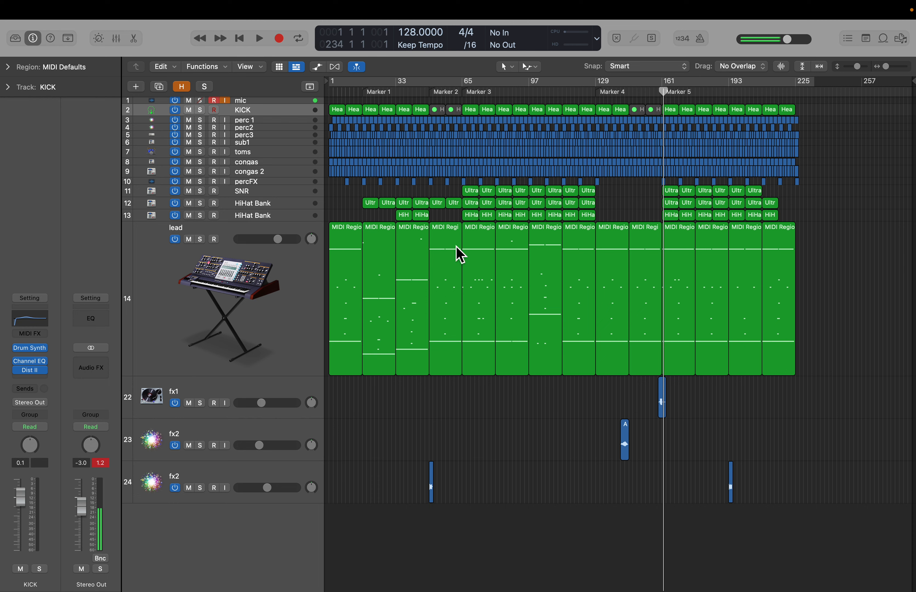
pyautogui.click(295, 318)
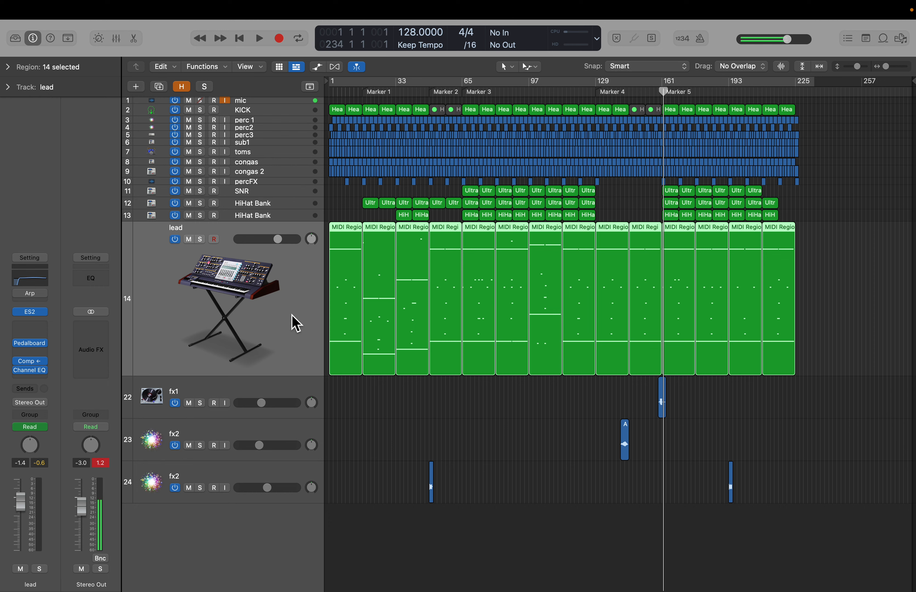
pyautogui.click(375, 397)
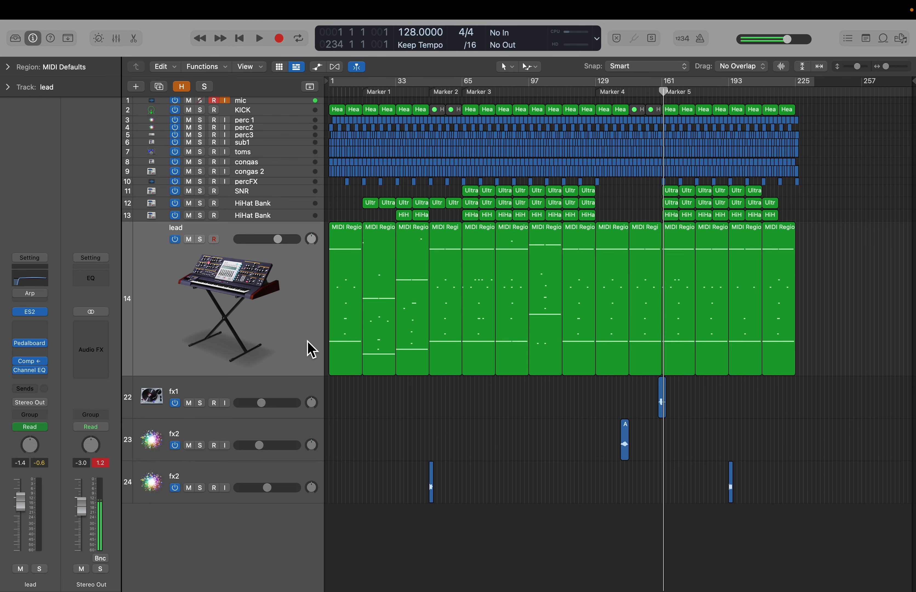
# Briefly view the lead track's ES2, and display track automation with all of the lead track's automation lanes expanded
pyautogui.click(40, 313)
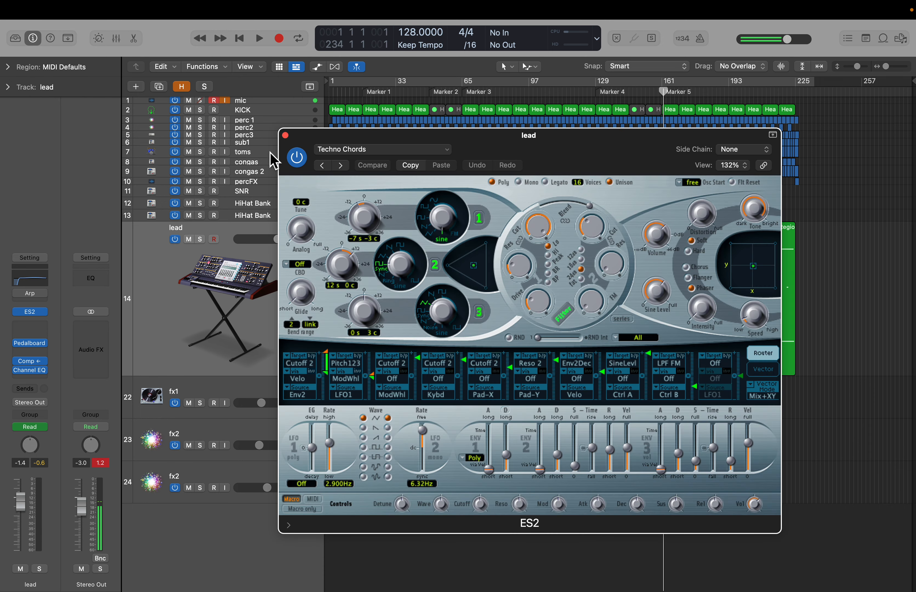
pyautogui.click(285, 135)
pyautogui.press('a')
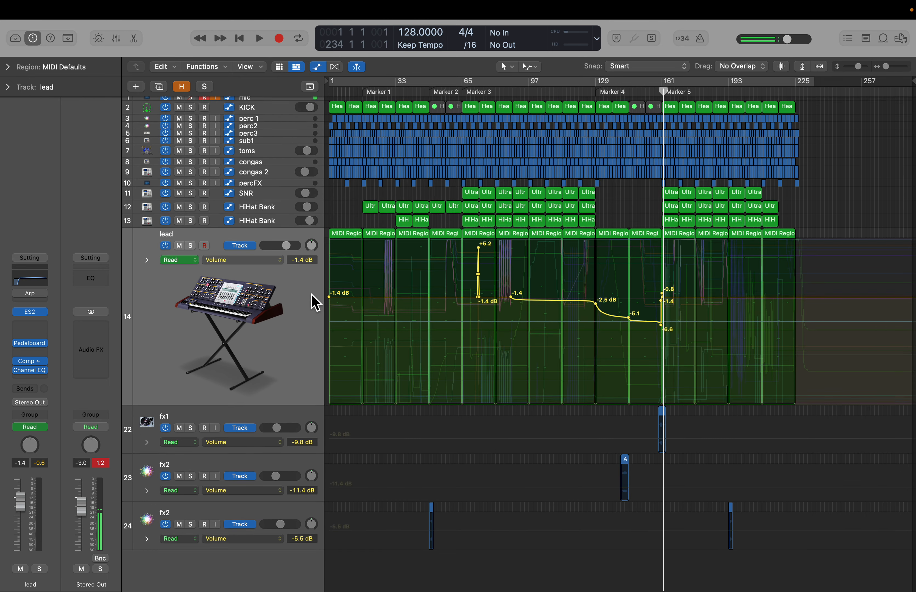
pyautogui.click(146, 260)
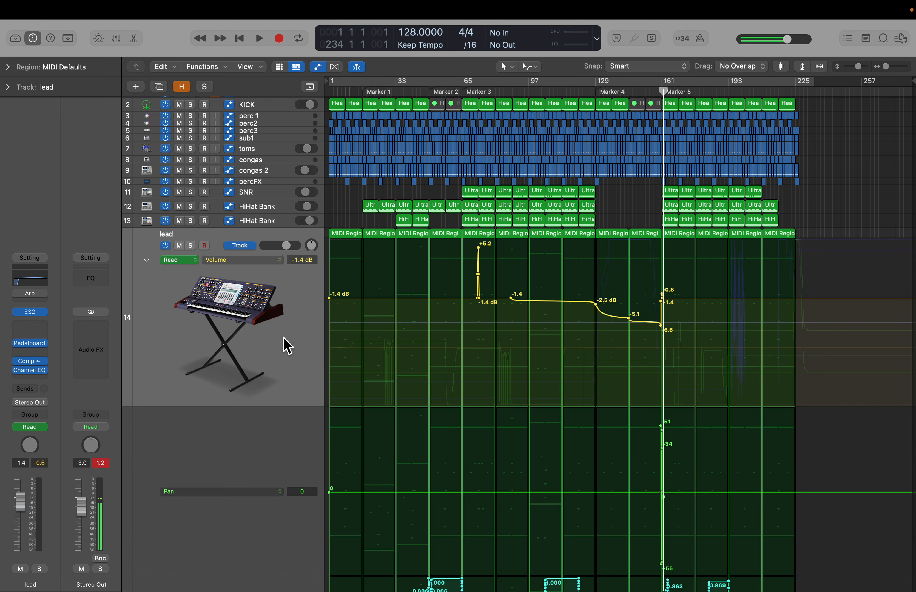
# Place the playhead near Marker 2 and compare the Analog automation lane with the Analog knob in the lead track's ES2
pyautogui.scroll(-10, 285, 344)
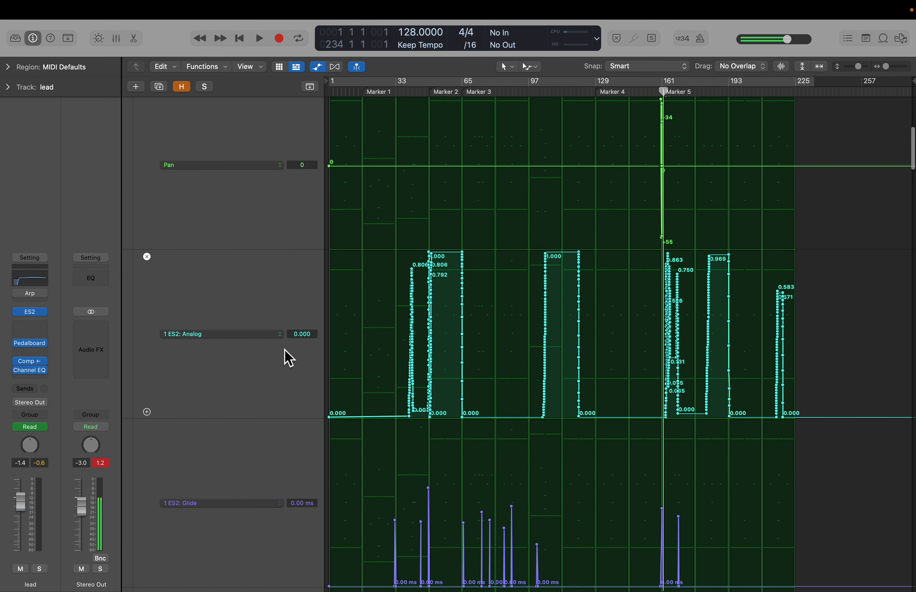
pyautogui.click(431, 91)
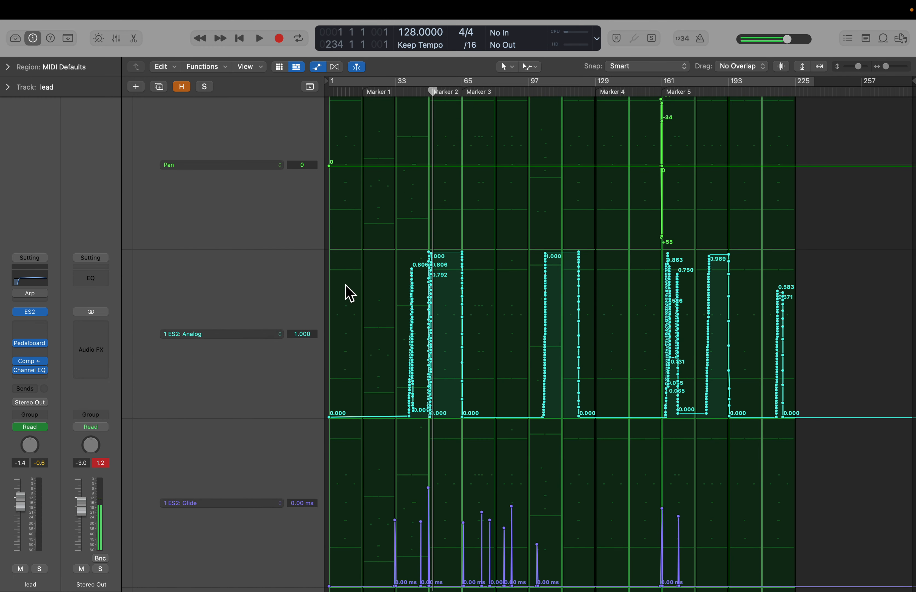
pyautogui.click(34, 313)
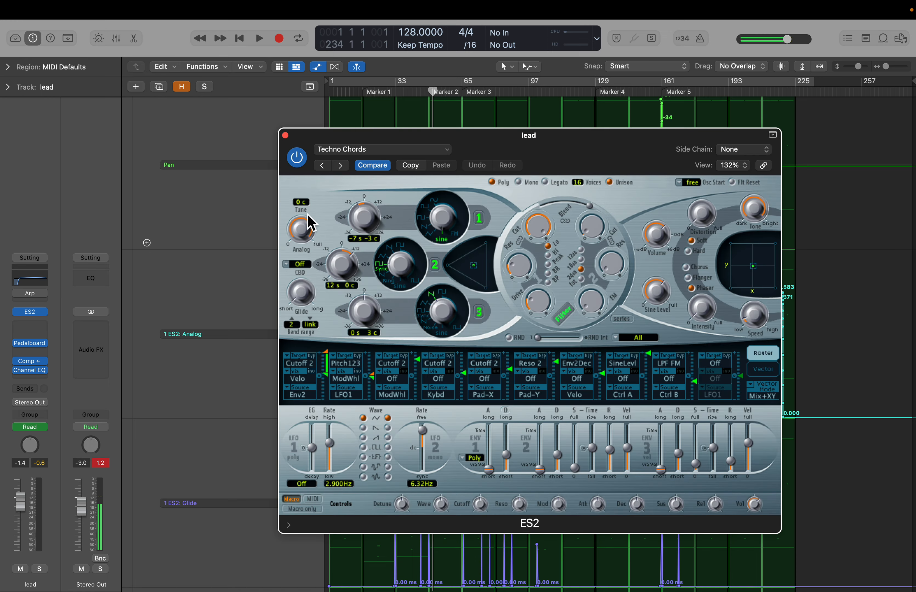
pyautogui.click(286, 135)
# Examine the lead track's ES2 Glide, Osc1 Wave and Osc1 DigiWave automation lanes, up close around Markers 2 and 3 and across the whole song
pyautogui.scroll(-8, 344, 452)
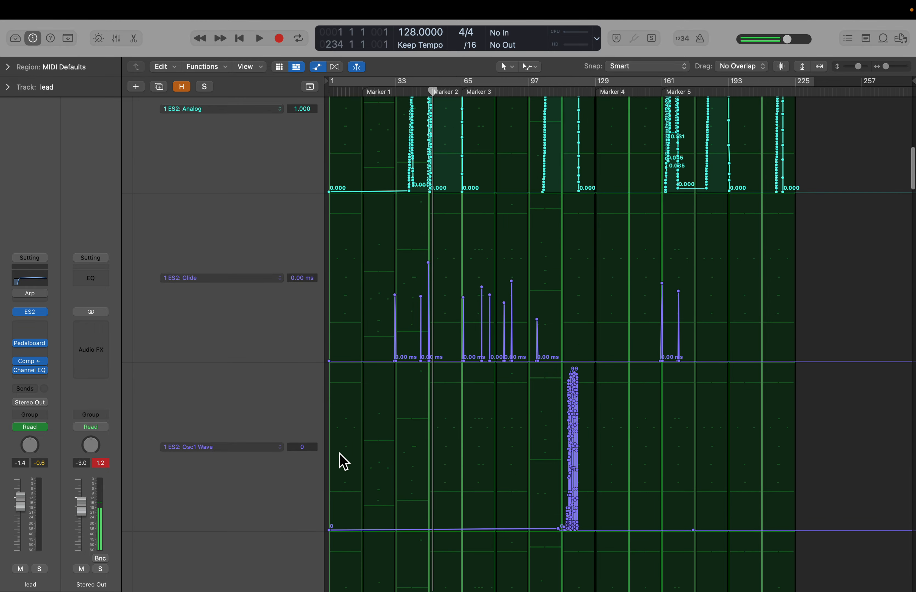
pyautogui.scroll(10, 457, 358)
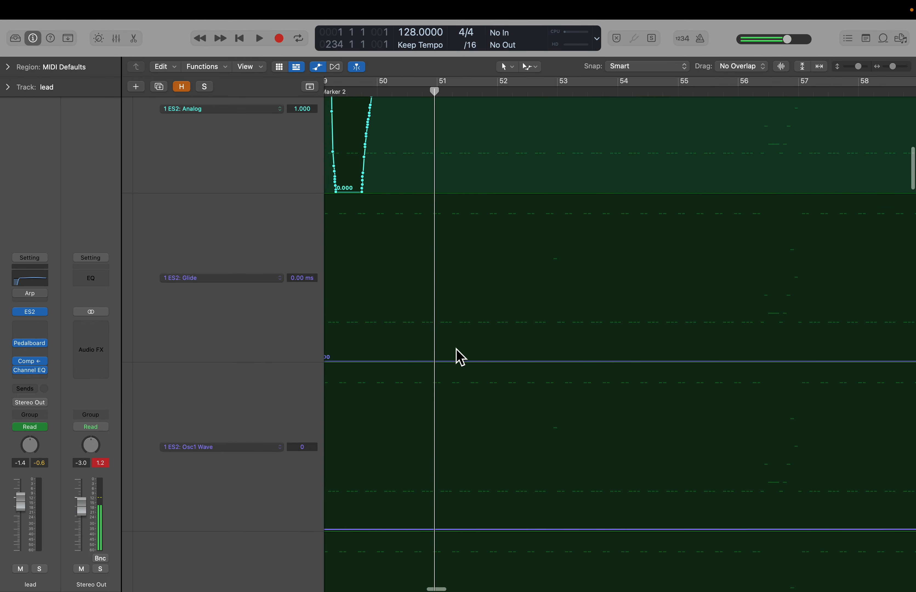
pyautogui.hscroll(-3, 460, 356)
pyautogui.scroll(-5, 433, 327)
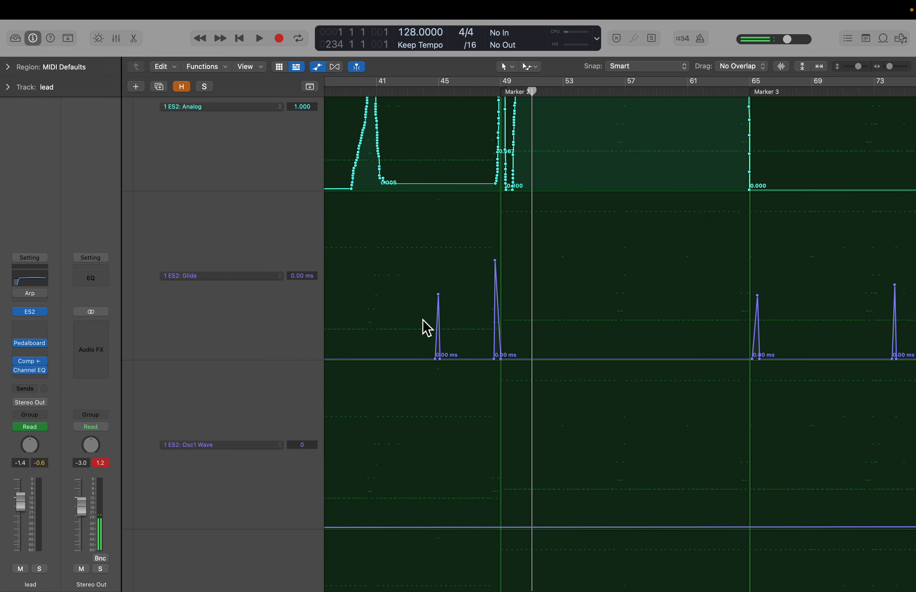
pyautogui.scroll(-2, 428, 328)
pyautogui.scroll(-8, 437, 352)
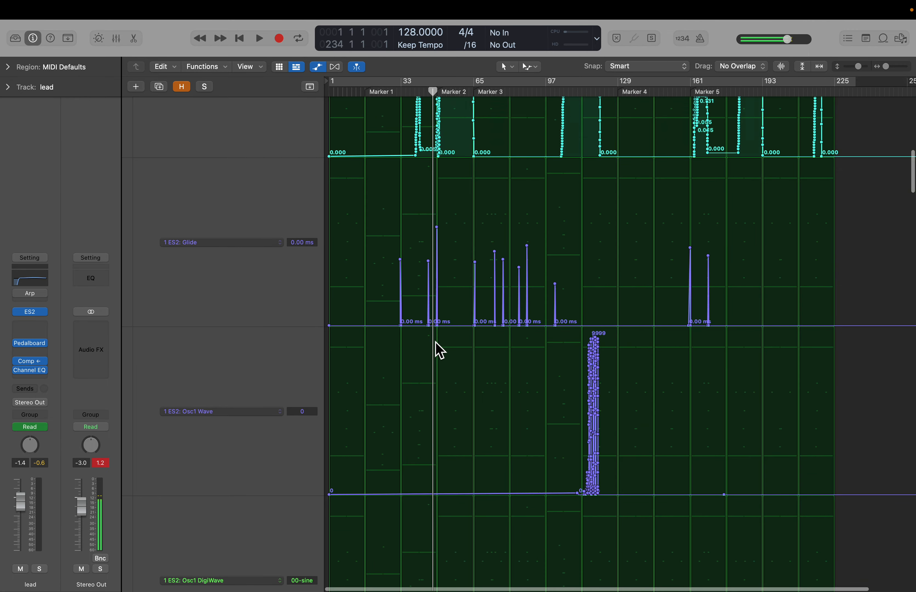
pyautogui.scroll(-2, 450, 386)
pyautogui.scroll(-2, 461, 389)
pyautogui.scroll(10, 559, 408)
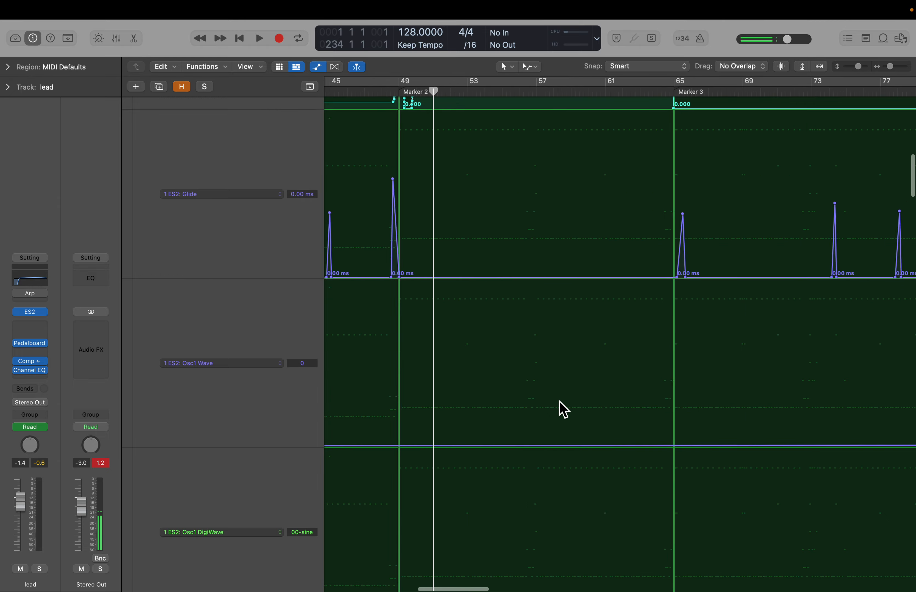
pyautogui.scroll(-10, 559, 408)
pyautogui.scroll(-6, 560, 408)
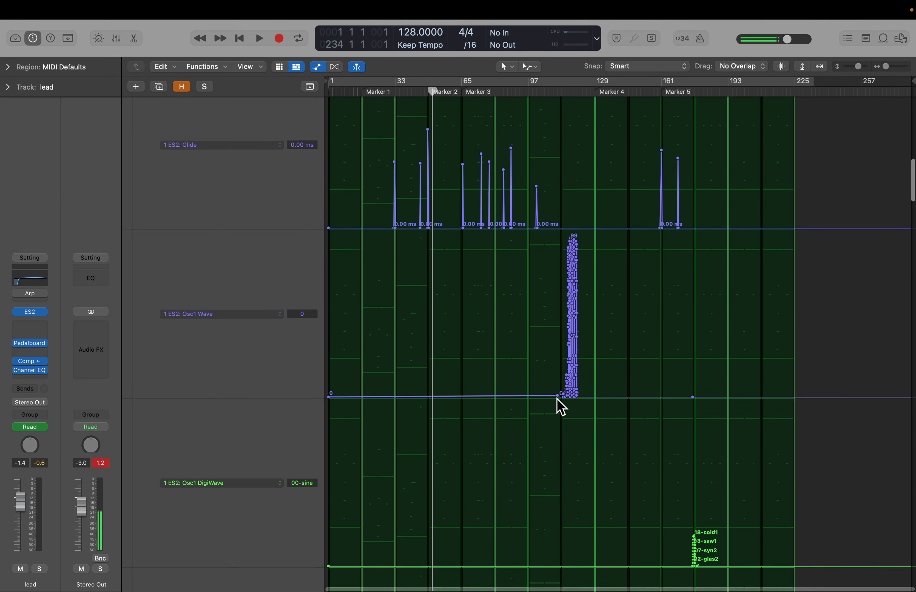
# Examine the lead track's ES2 automation lanes from Osc1 DigiWave through Osc2 and Osc3 Wave and DigiWave to LPF Cutoff
pyautogui.scroll(-5, 573, 398)
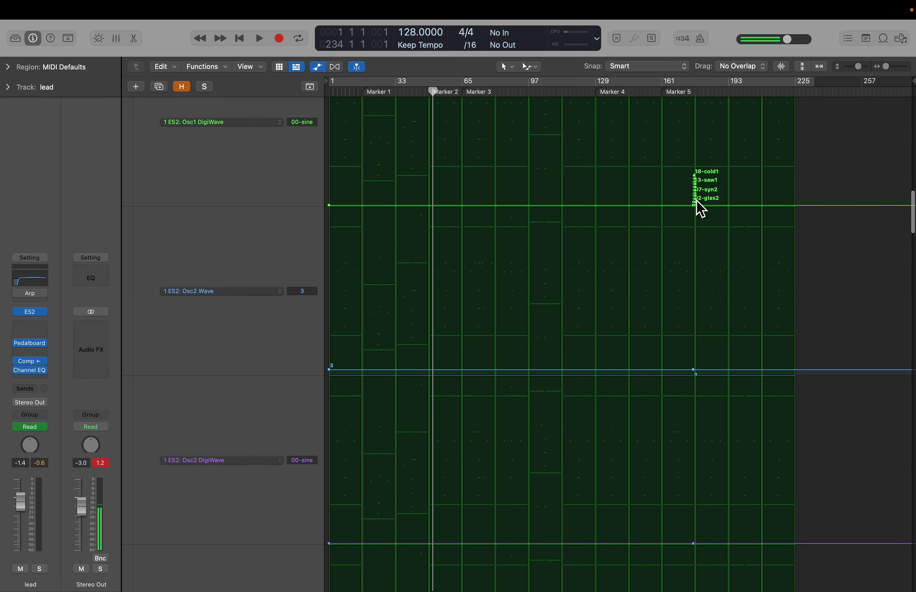
pyautogui.scroll(-1, 581, 333)
pyautogui.scroll(-9, 429, 388)
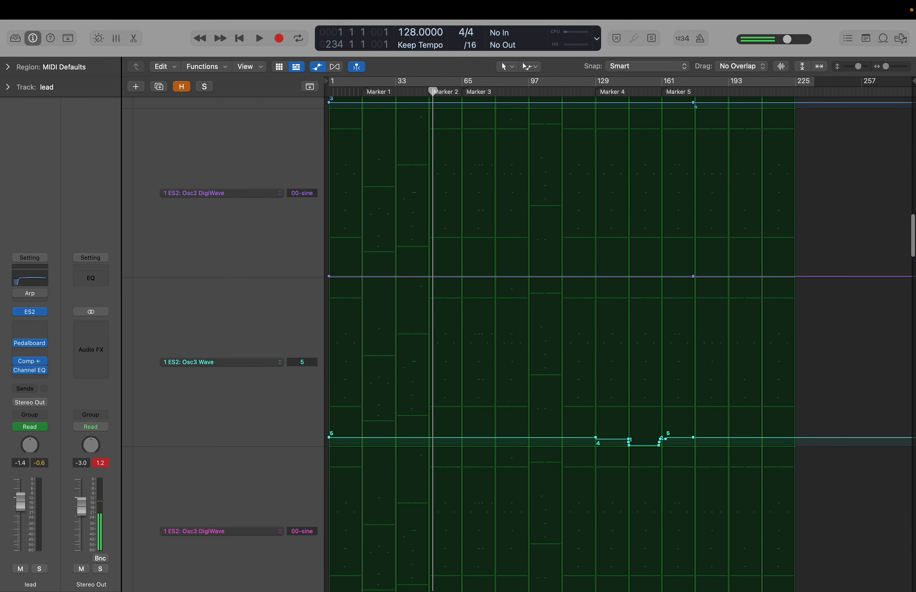
pyautogui.scroll(-7, 492, 335)
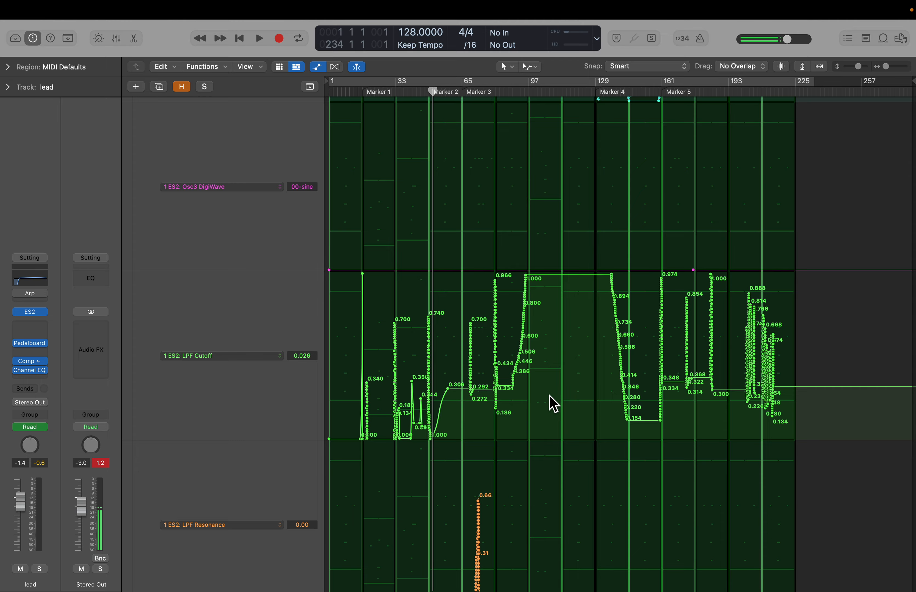
pyautogui.scroll(15, 523, 326)
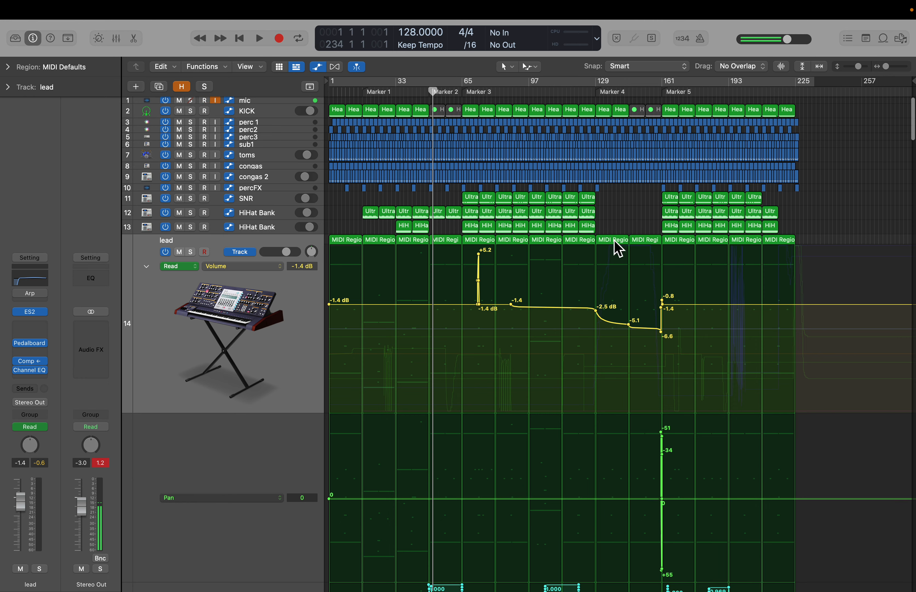
# Examine the lead track's ES2 LPF Cutoff, LPF Resonance, LPF FM, Sine Level and R0 to R2 Intensity automation lanes
pyautogui.scroll(-10, 573, 358)
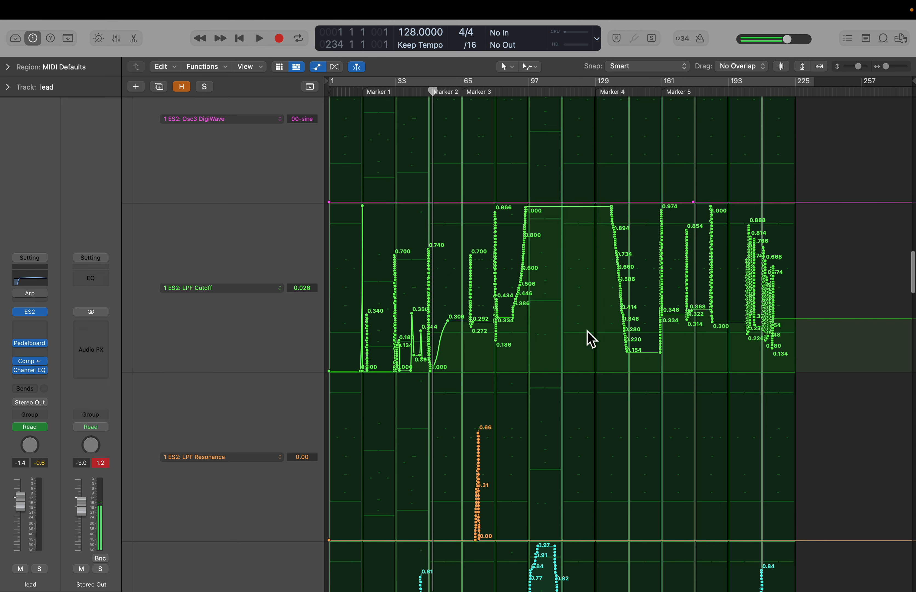
pyautogui.scroll(-3, 550, 404)
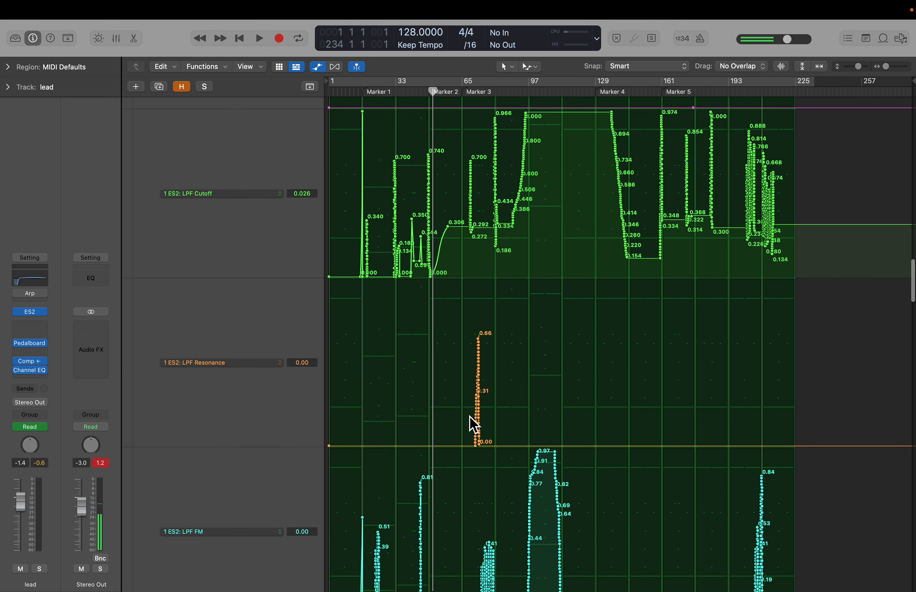
pyautogui.scroll(-6, 468, 420)
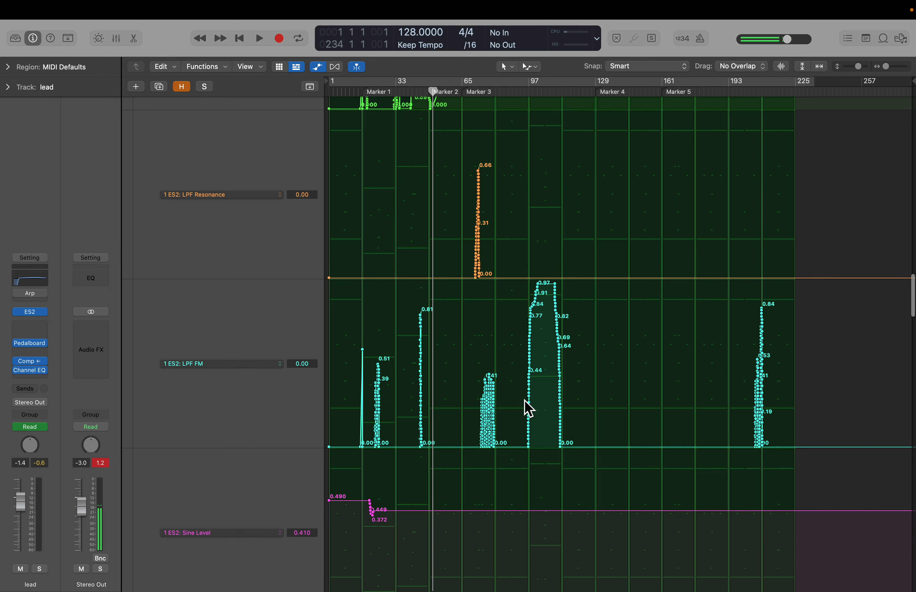
pyautogui.scroll(-4, 524, 410)
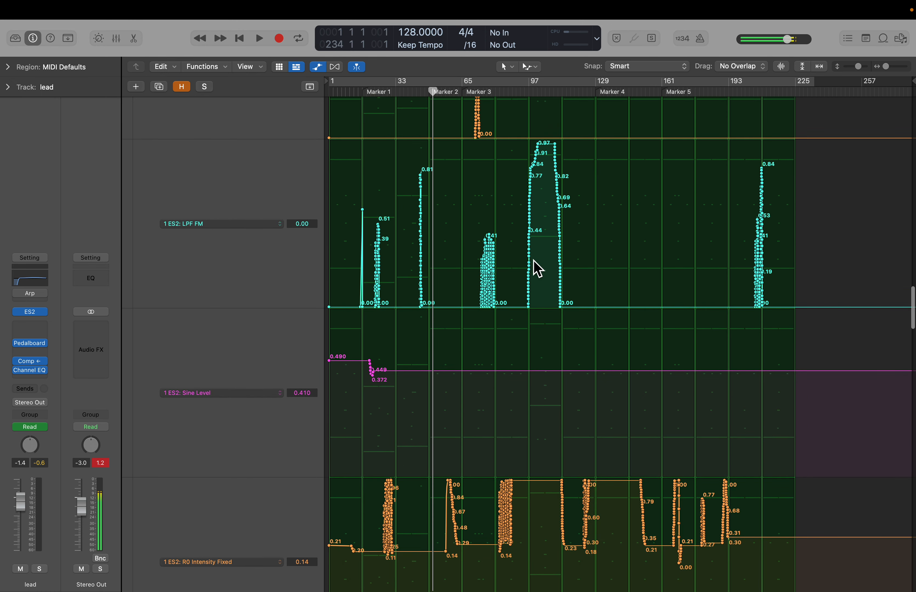
pyautogui.scroll(-6, 535, 265)
pyautogui.scroll(-2, 492, 352)
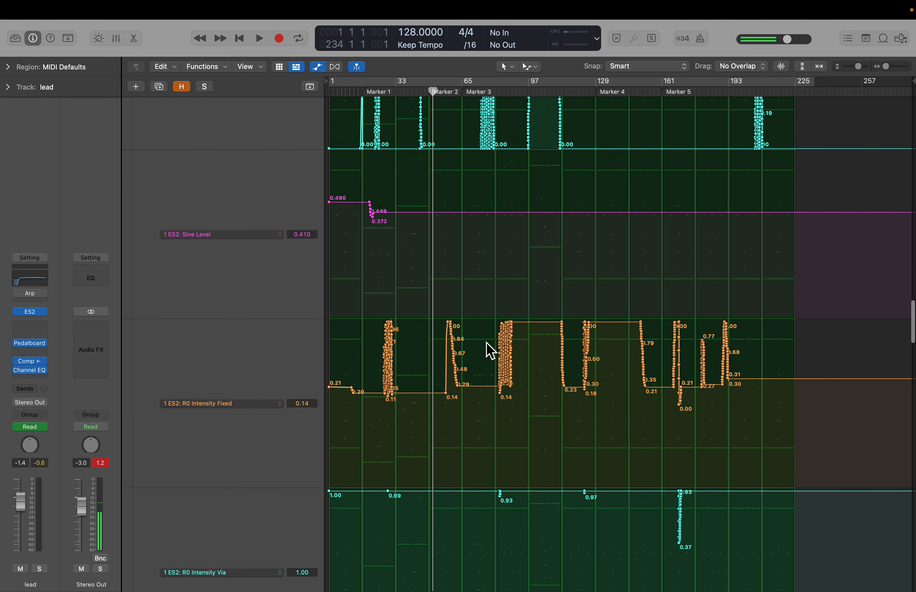
pyautogui.scroll(-3, 400, 383)
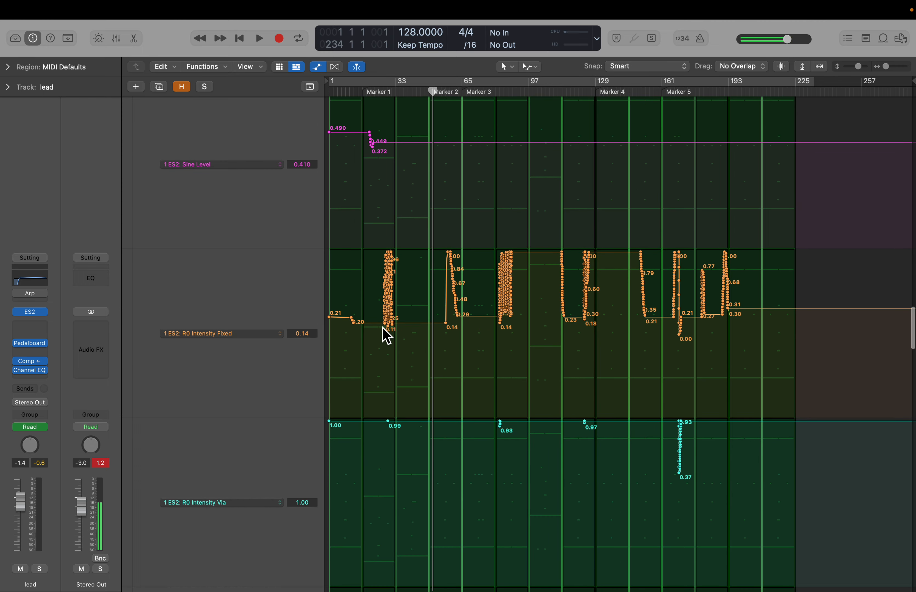
pyautogui.scroll(-12, 380, 331)
pyautogui.scroll(-20, 542, 308)
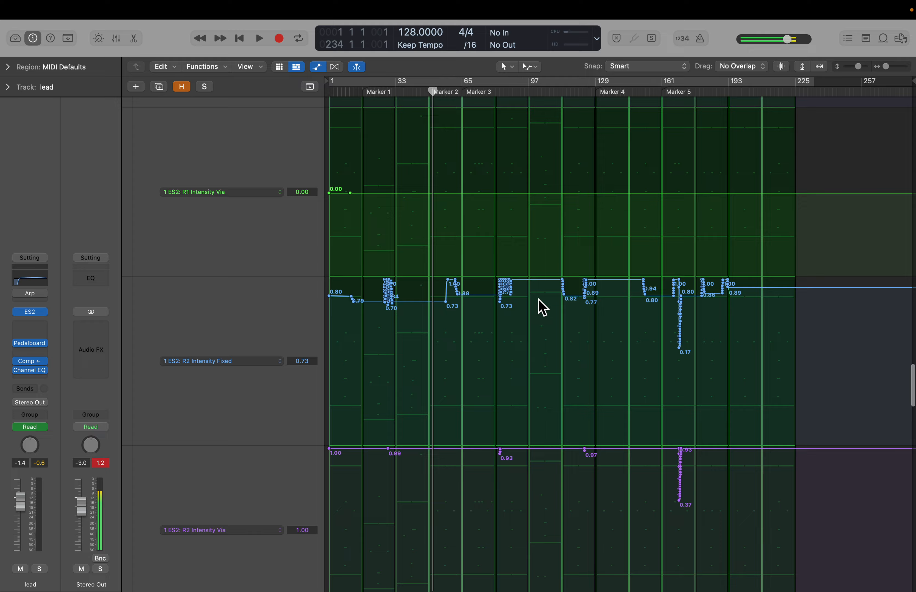
# Collapse the lead track's automation lanes and hide track automation
pyautogui.press('a')
pyautogui.press('a')
pyautogui.scroll(-2, 540, 314)
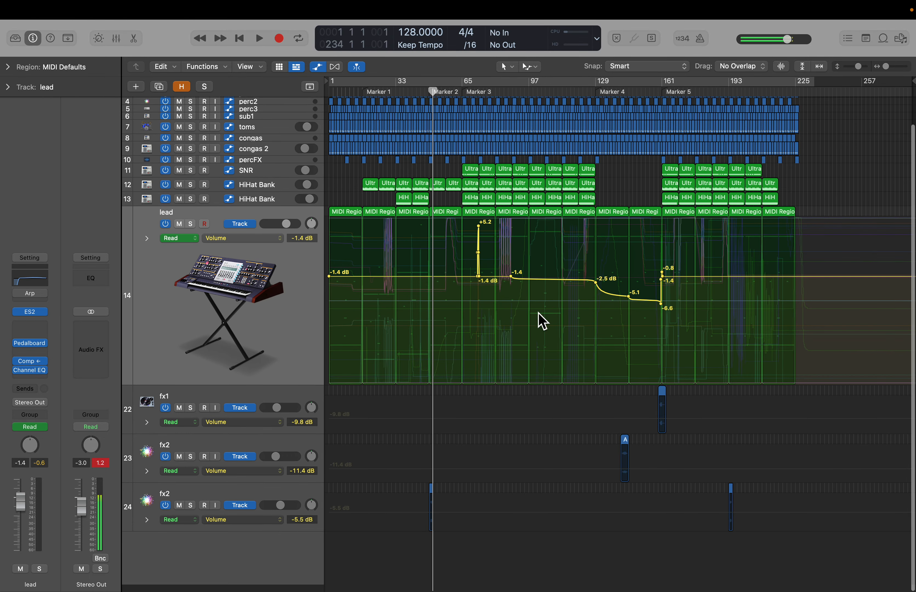
pyautogui.press('a')
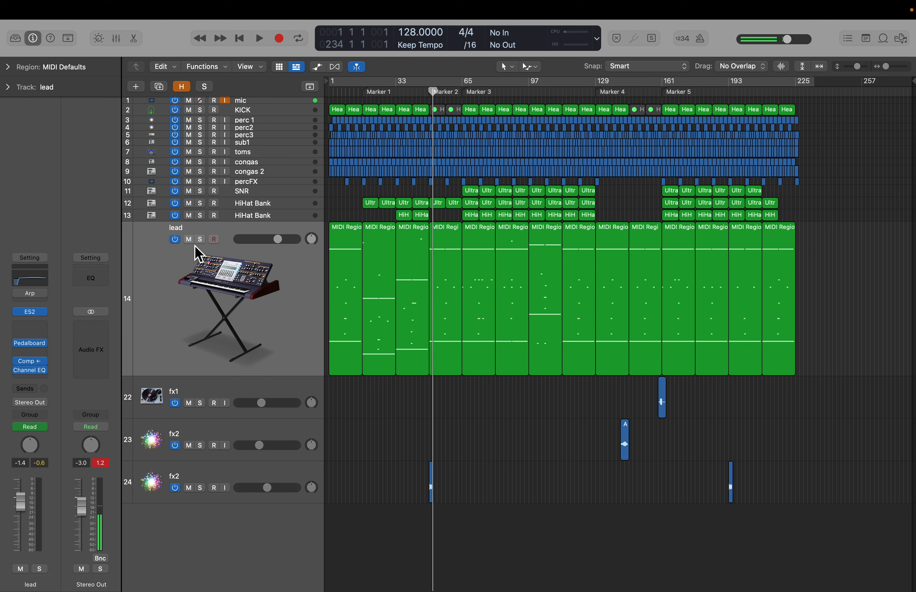
# Solo the lead track and place the playhead at Marker 2
pyautogui.click(200, 240)
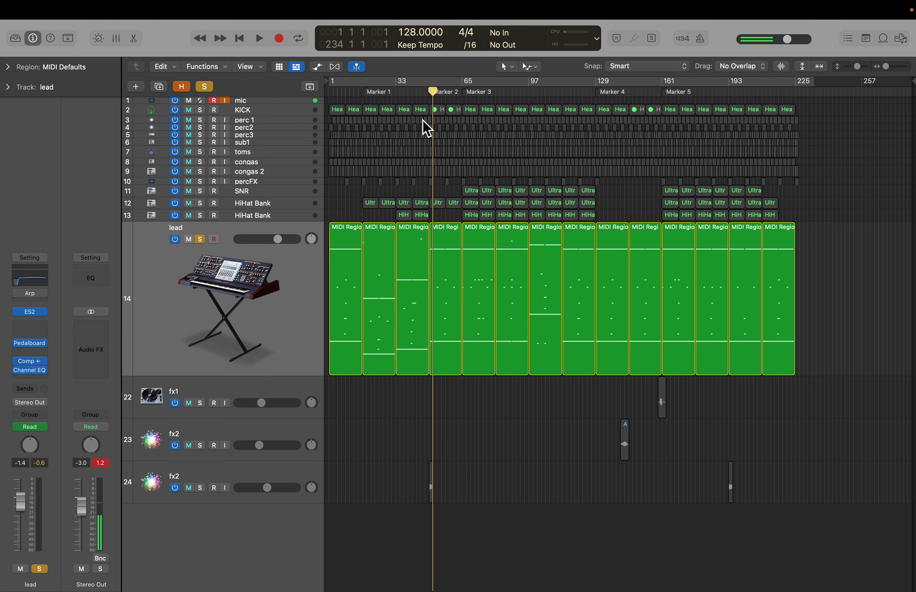
pyautogui.click(429, 91)
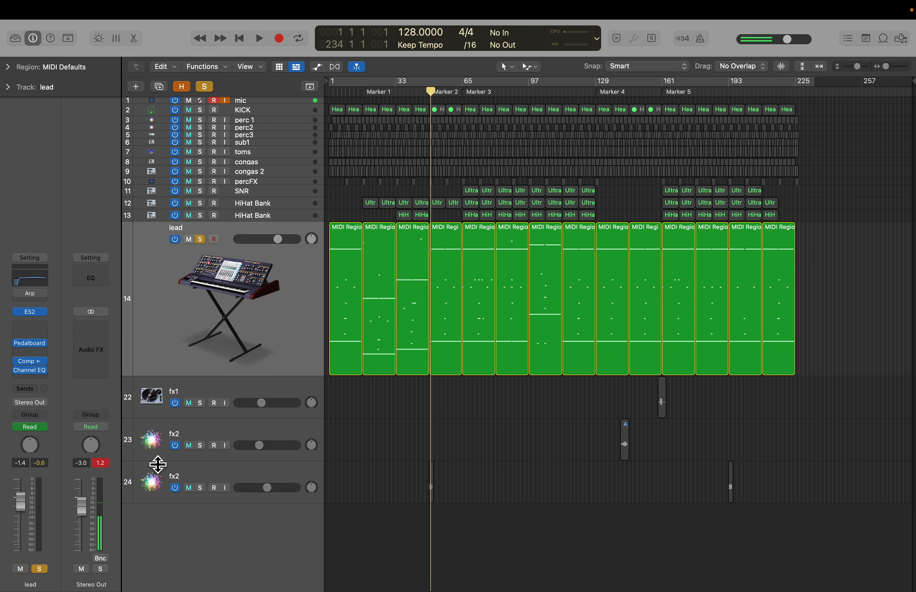
# Briefly display track automation and view the automation modes available for the lead channel, leaving it on Read
pyautogui.press('a')
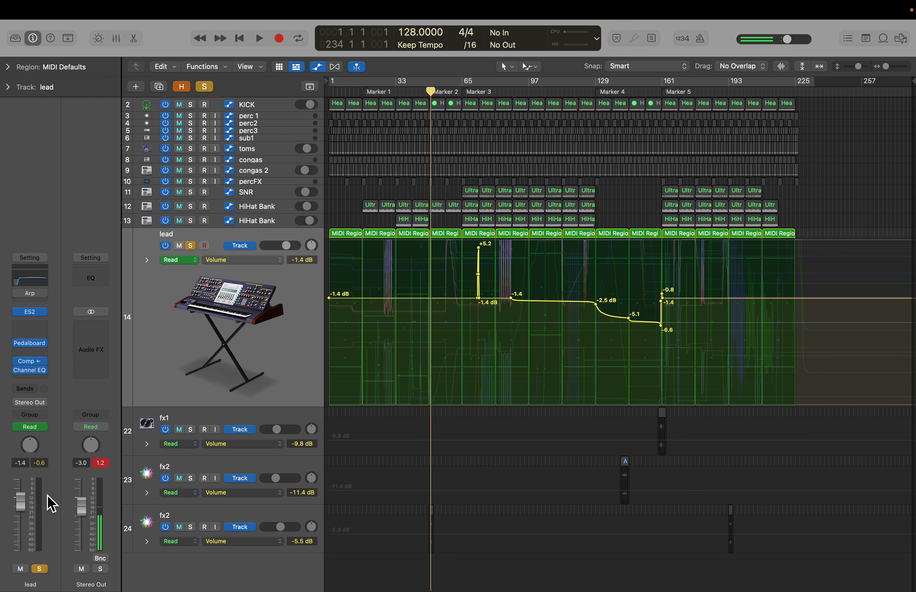
pyautogui.click(39, 427)
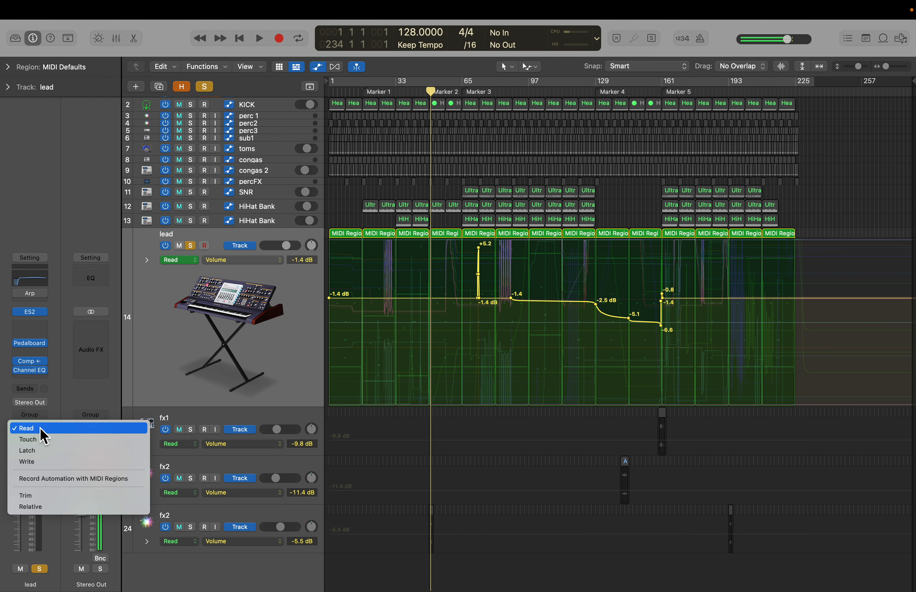
pyautogui.click(185, 375)
pyautogui.press('a')
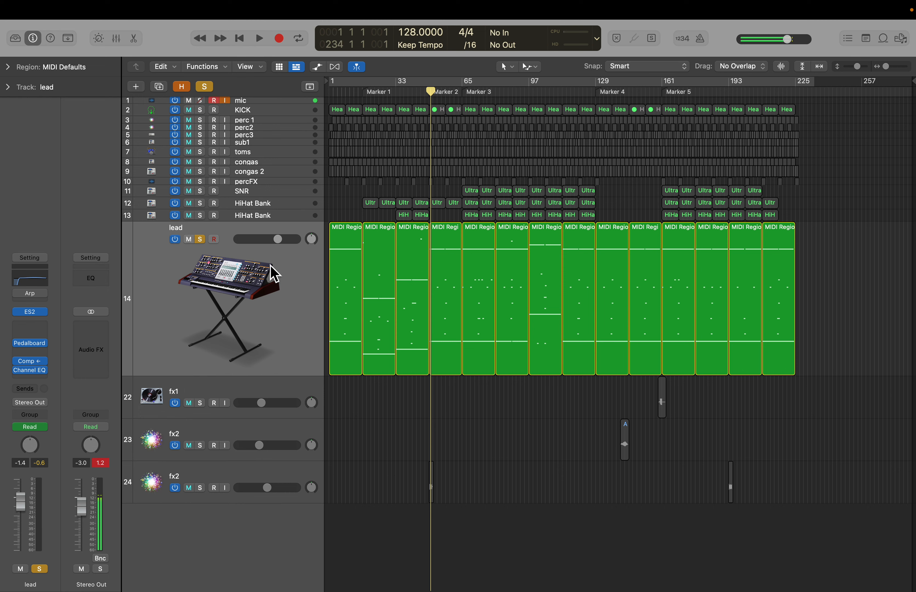
# Listen briefly to the soloed lead track from Marker 3
pyautogui.click(460, 93)
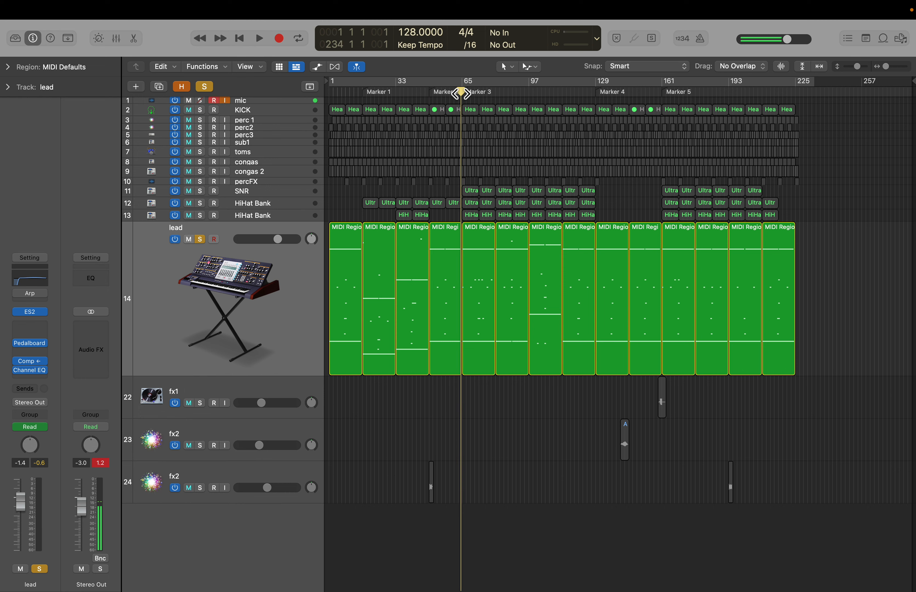
pyautogui.press('space')
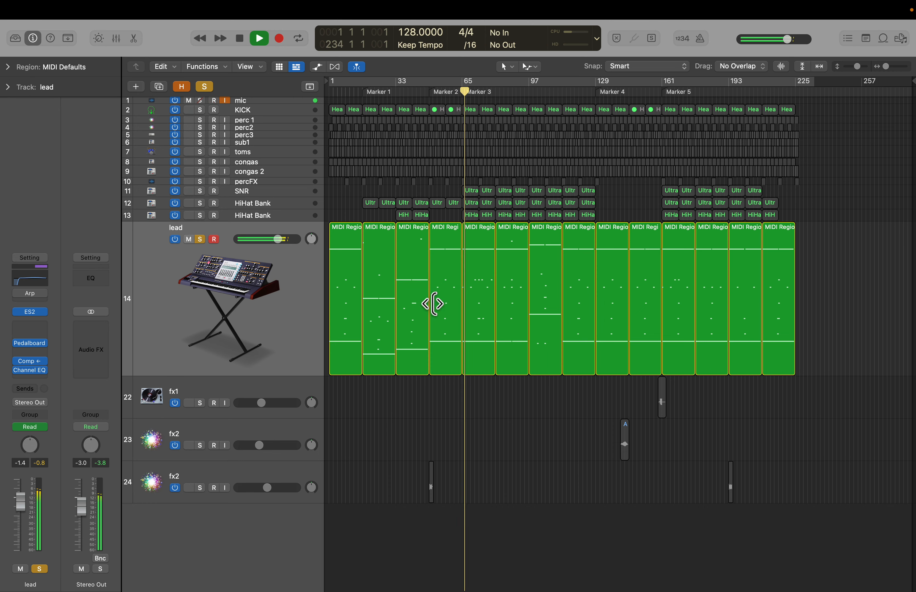
pyautogui.press('space')
# Open the lead track's MIDI region at Marker 3 in the Piano Roll
pyautogui.press('a')
pyautogui.press('a')
pyautogui.doubleClick(488, 342)
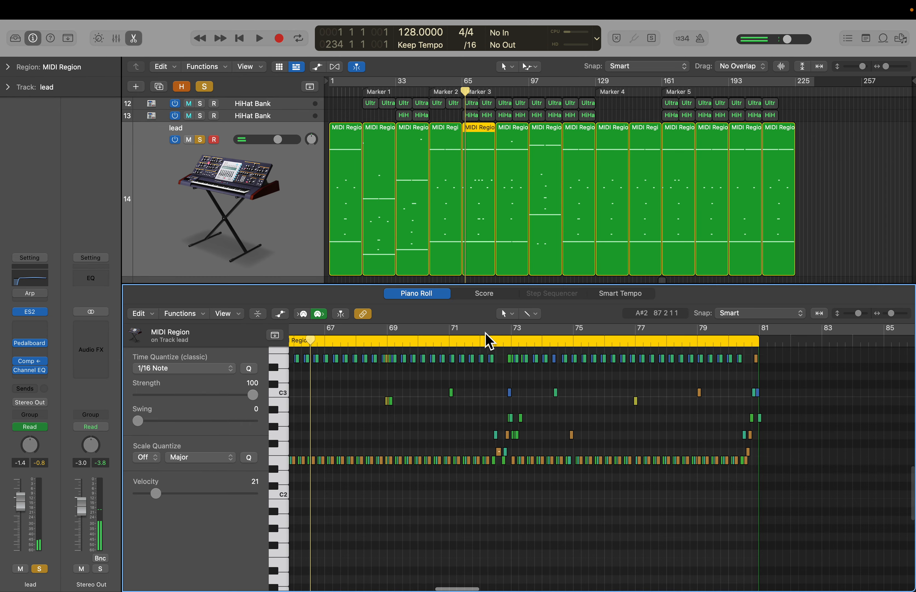
# Highlight the three-note chord at bar 65 at the start of the Marker 3 region, and clear the selection
pyautogui.hscroll(-3, 377, 438)
pyautogui.scroll(1, 376, 437)
pyautogui.press('super+Right')
pyautogui.press('super+Right')
pyautogui.press('super+Right')
pyautogui.press('super+Right')
pyautogui.press('super+Right')
pyautogui.press('super+Right')
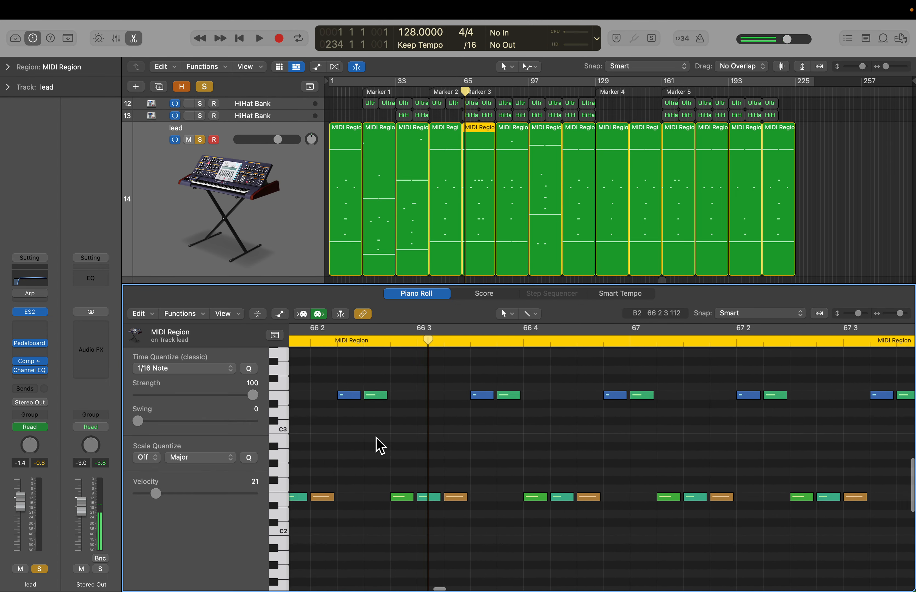
pyautogui.hscroll(-5, 378, 443)
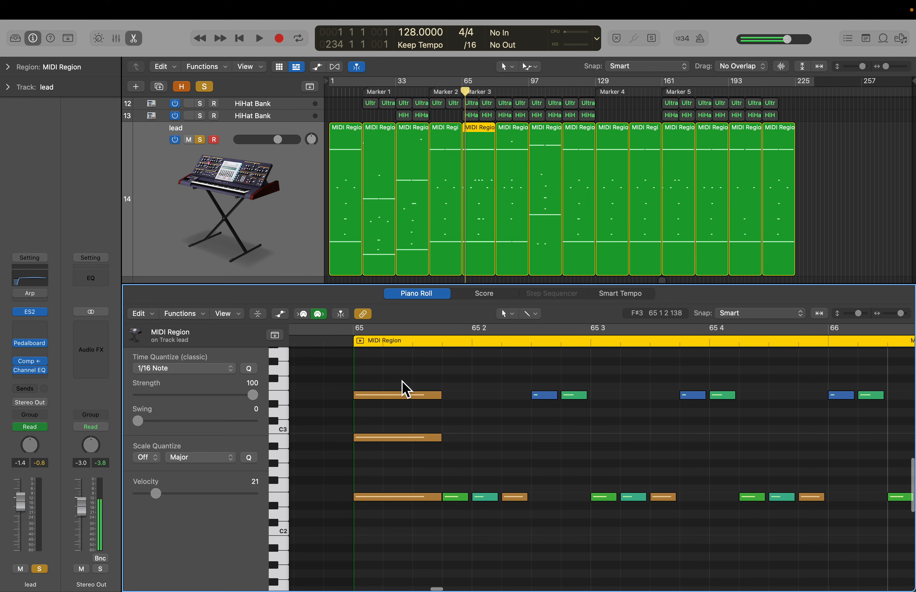
pyautogui.moveTo(401, 380); pyautogui.dragTo(402, 556)
pyautogui.click(400, 521)
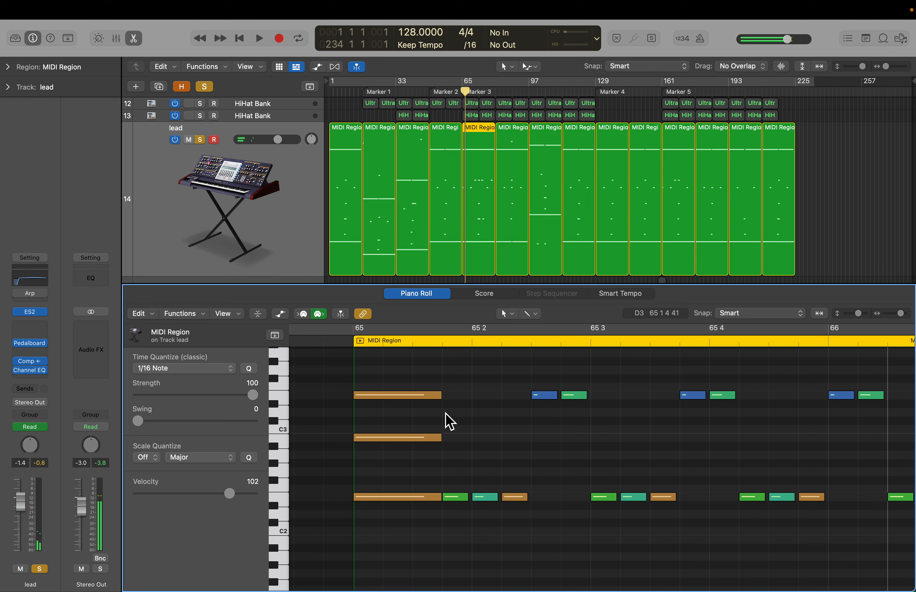
# Place the playhead at bar 80 and examine the closing run of notes before bar 81 up close
pyautogui.scroll(-10, 468, 447)
pyautogui.hscroll(10, 467, 446)
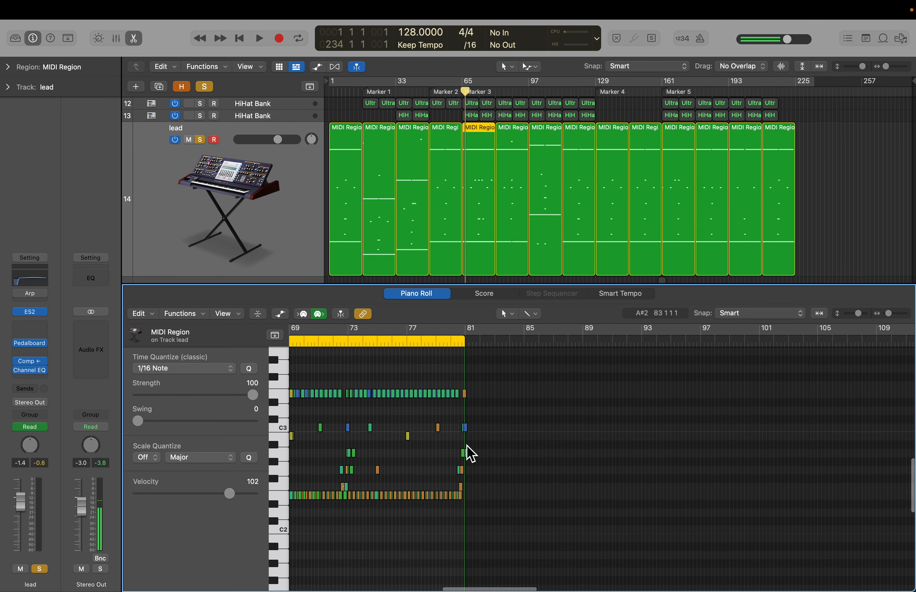
pyautogui.click(451, 342)
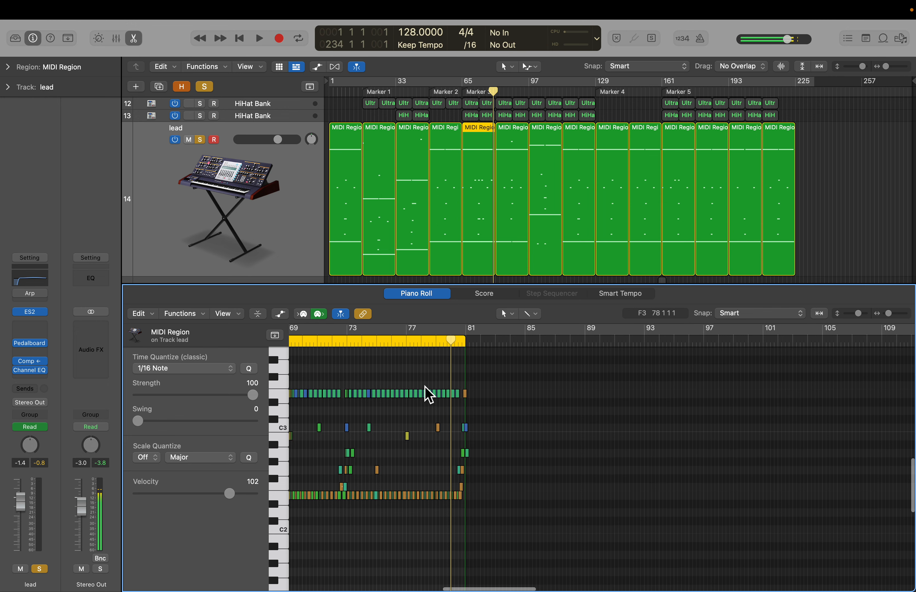
pyautogui.scroll(10, 429, 395)
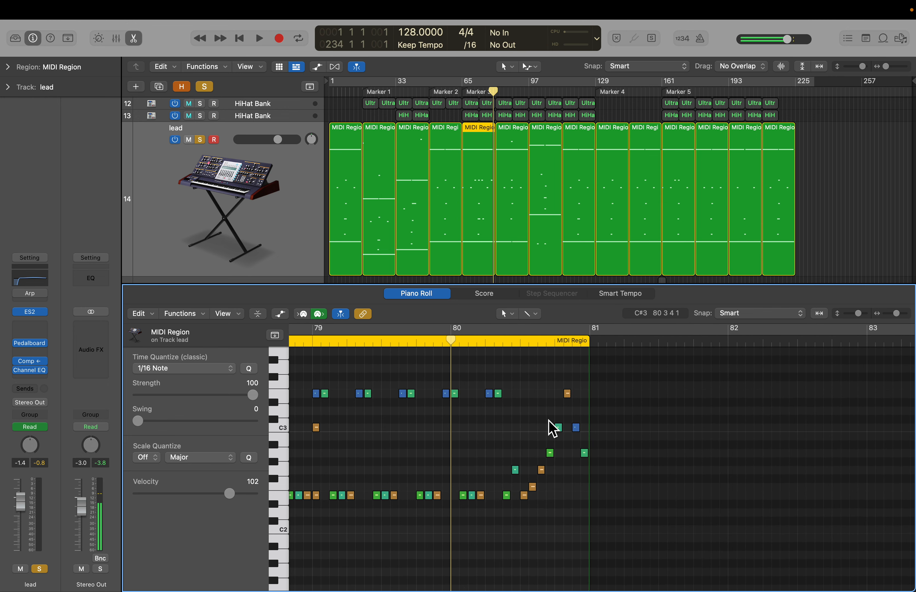
# Show the following lead region's notes and examine the variation before bar 89 and the closing notes before bar 97
pyautogui.click(514, 193)
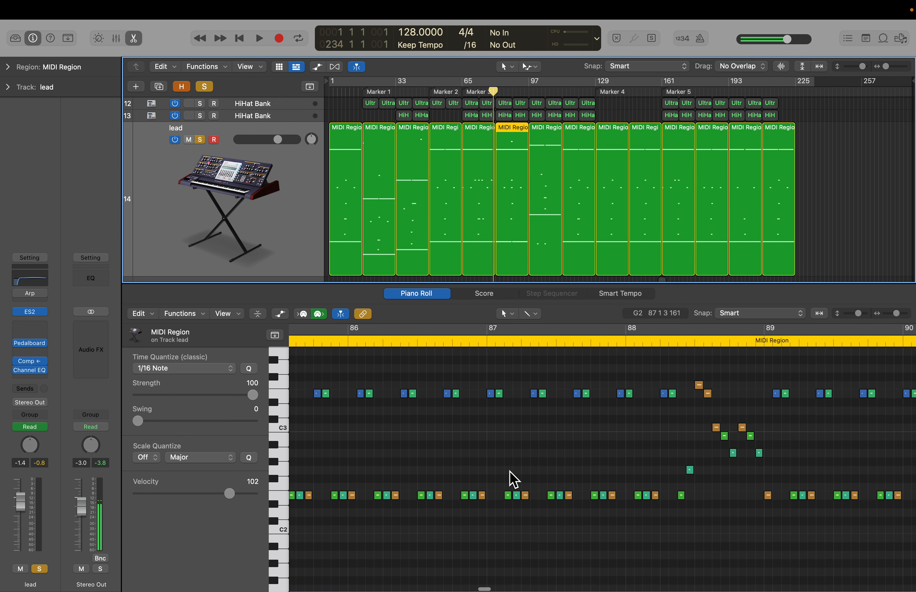
pyautogui.hscroll(10, 514, 479)
pyautogui.hscroll(4, 509, 471)
pyautogui.scroll(-5, 509, 471)
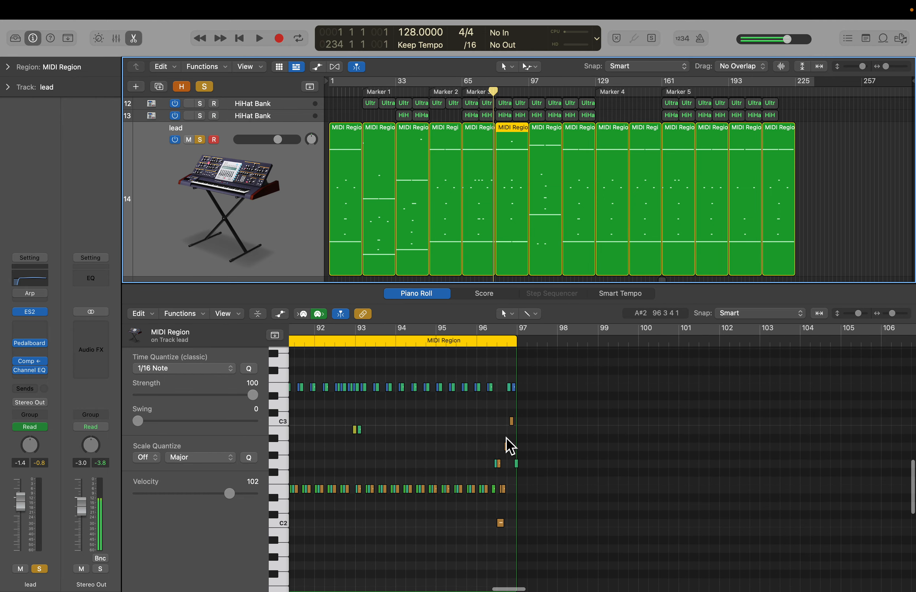
pyautogui.scroll(5, 518, 458)
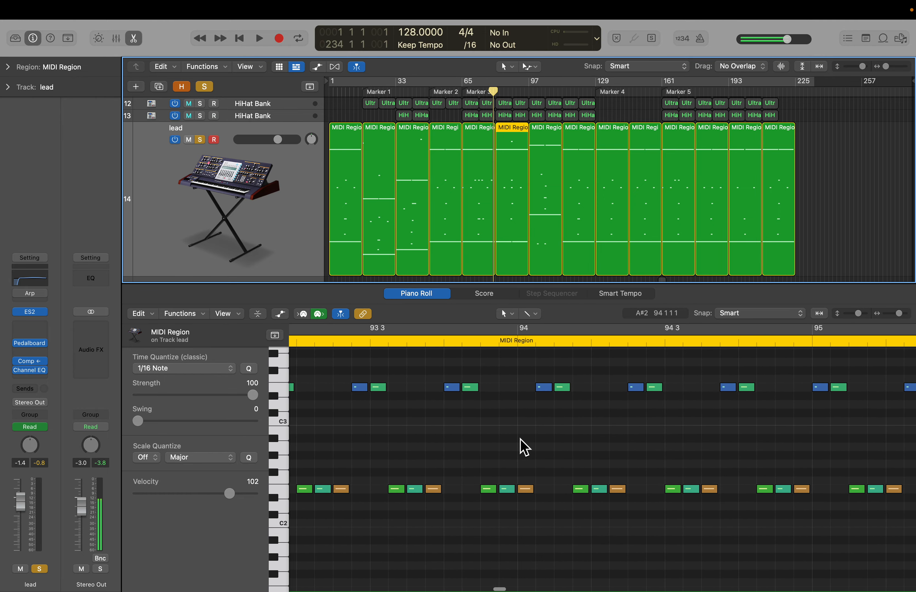
pyautogui.hscroll(8, 522, 446)
pyautogui.hscroll(-2, 521, 446)
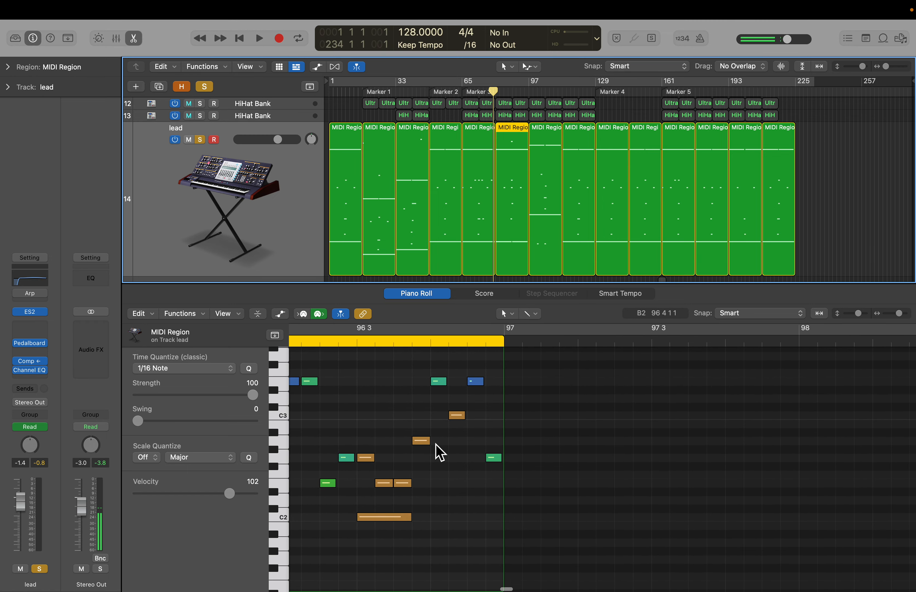
# Show the lead region starting at bar 113 and examine its note variation just before bar 121
pyautogui.click(582, 206)
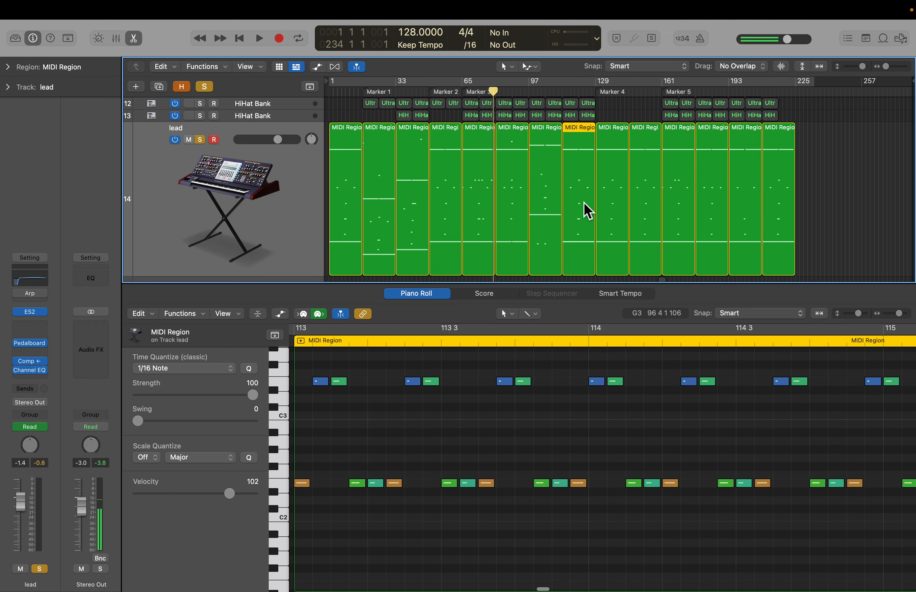
pyautogui.hscroll(3, 564, 409)
pyautogui.hscroll(-3, 561, 401)
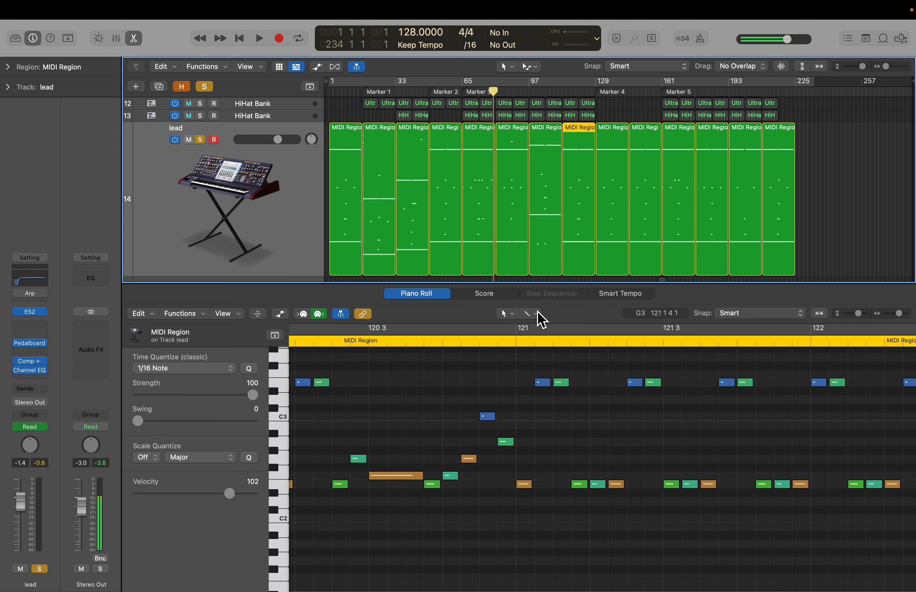
# Close the Piano Roll and select all of the lead track's MIDI regions
pyautogui.press('e')
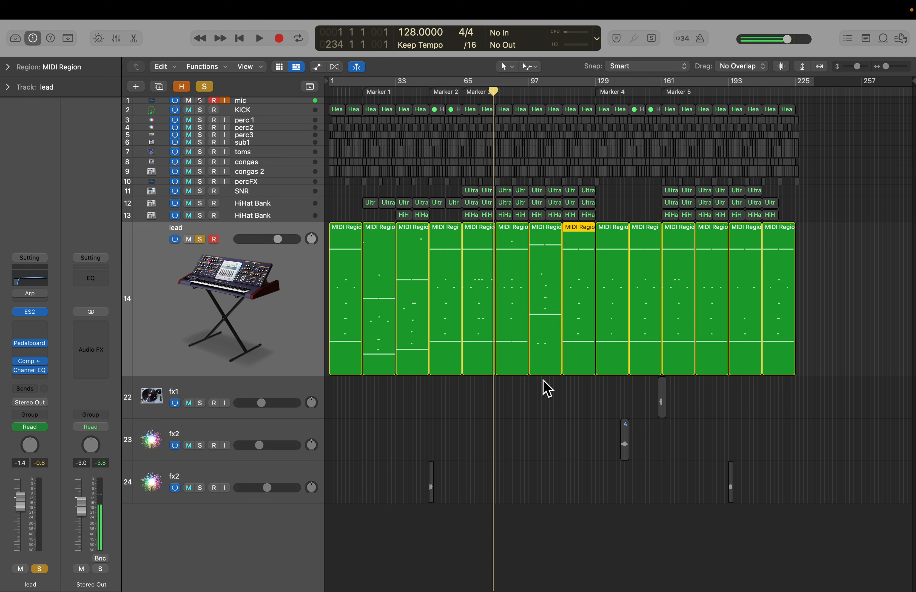
pyautogui.click(165, 300)
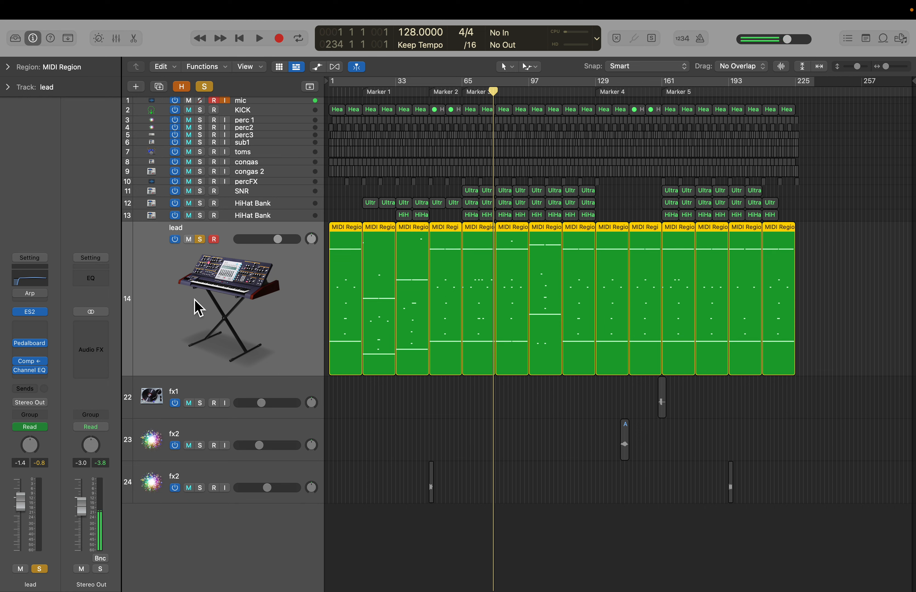
# Check the lead track's Techno Chords preset in ES2, close the plug-in, and take the lead track off solo
pyautogui.click(30, 311)
pyautogui.moveTo(584, 235); pyautogui.dragTo(585, 237)
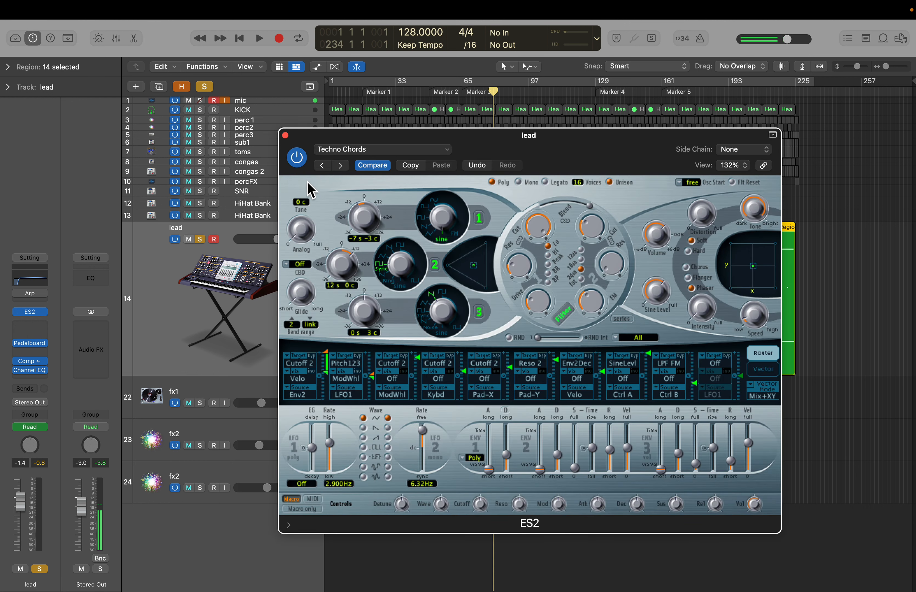
pyautogui.click(285, 135)
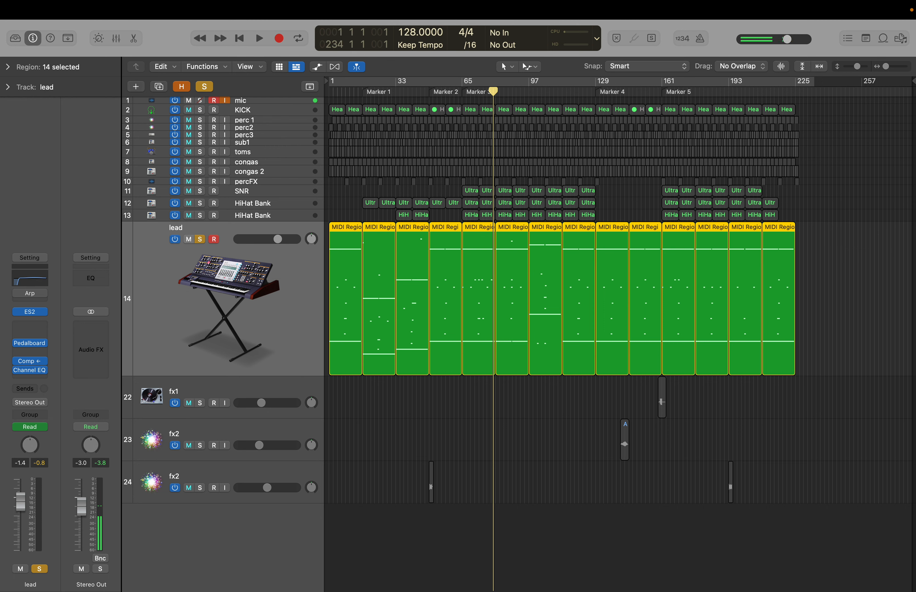
pyautogui.click(418, 408)
pyautogui.click(201, 240)
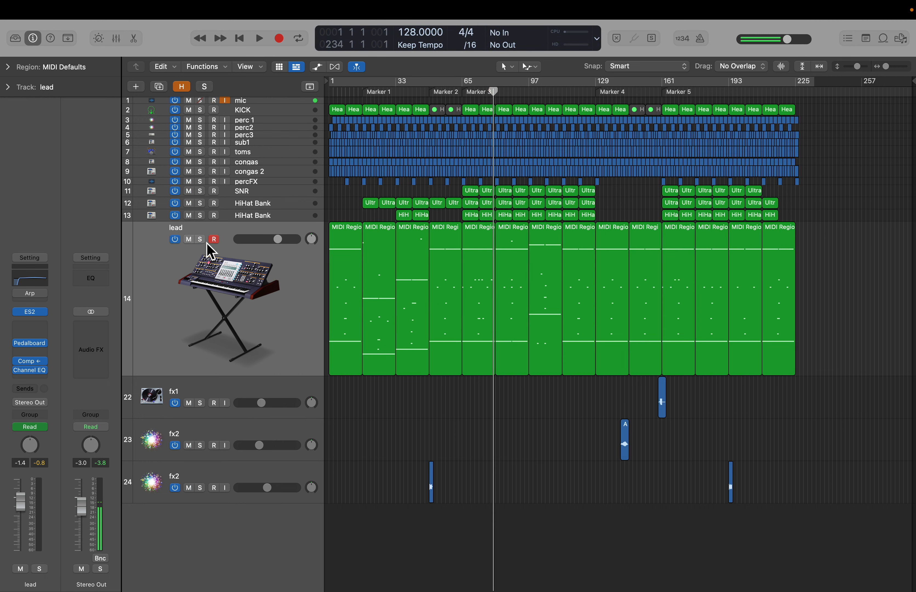
# Highlight all drum and percussion regions from the KICK track down to the HiHat Bank tracks, and clear the selection
pyautogui.moveTo(834, 110); pyautogui.dragTo(271, 228)
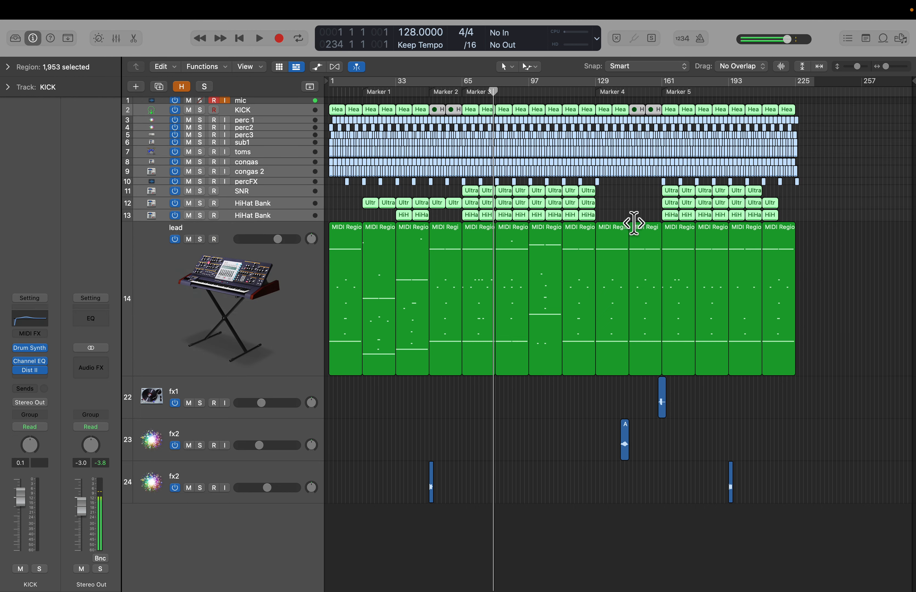
pyautogui.click(631, 211)
# Select the lead track, deselect its regions, and examine its ES2 synth settings once more before closing the plug-in
pyautogui.click(262, 359)
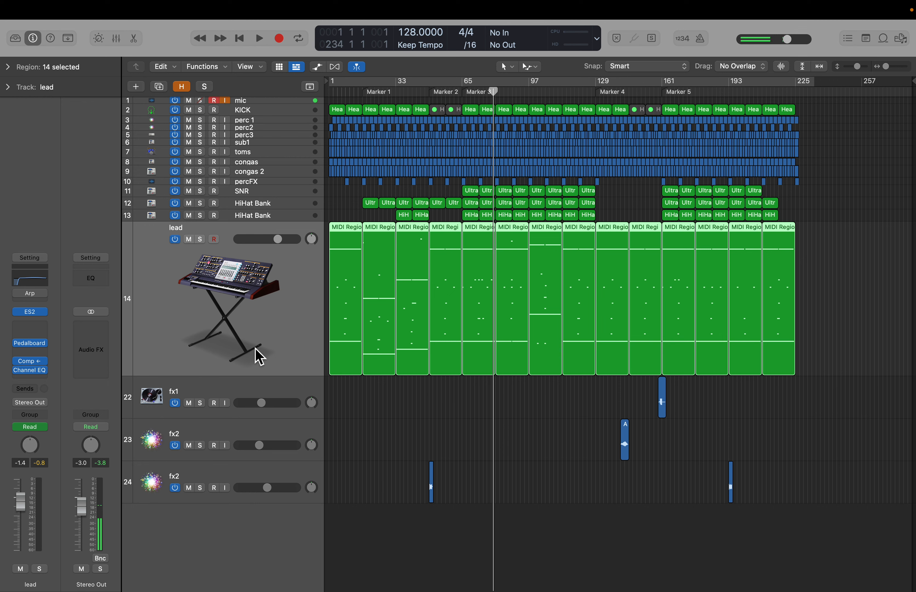
pyautogui.click(388, 446)
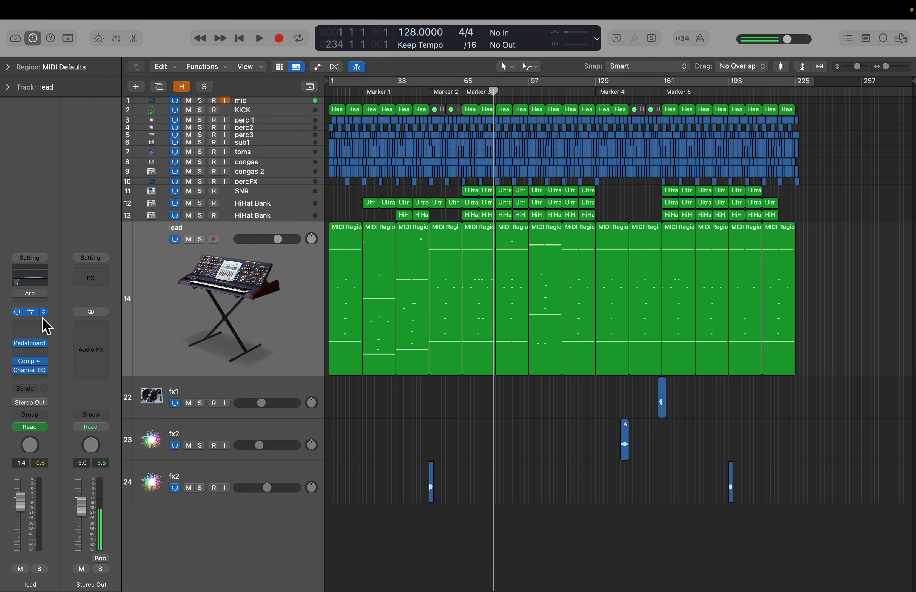
pyautogui.click(31, 312)
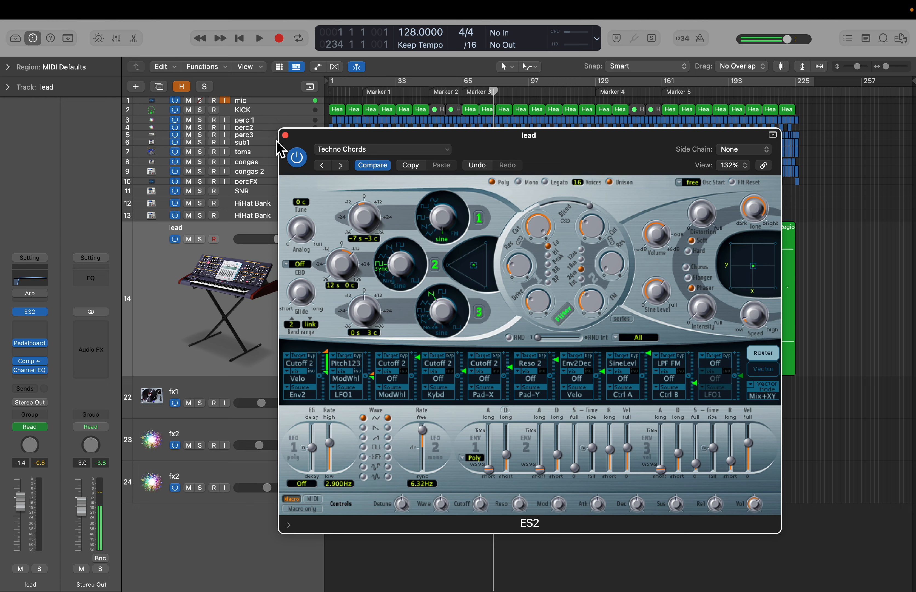
pyautogui.click(285, 136)
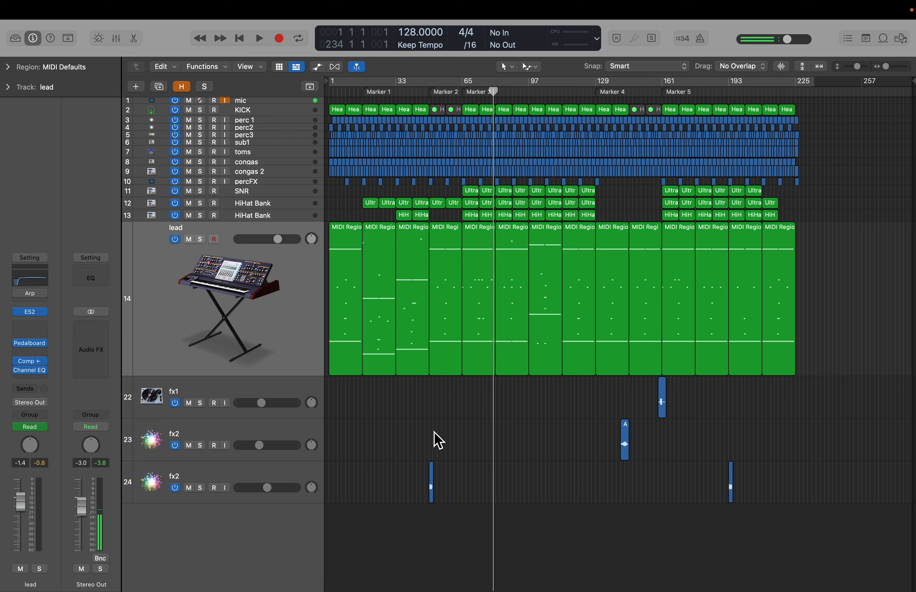
# Highlight the regions on the fx tracks, and examine the Abstract Atmosphere 002.1 region on the first fx2 track up close
pyautogui.moveTo(629, 398); pyautogui.dragTo(726, 533)
pyautogui.click(793, 526)
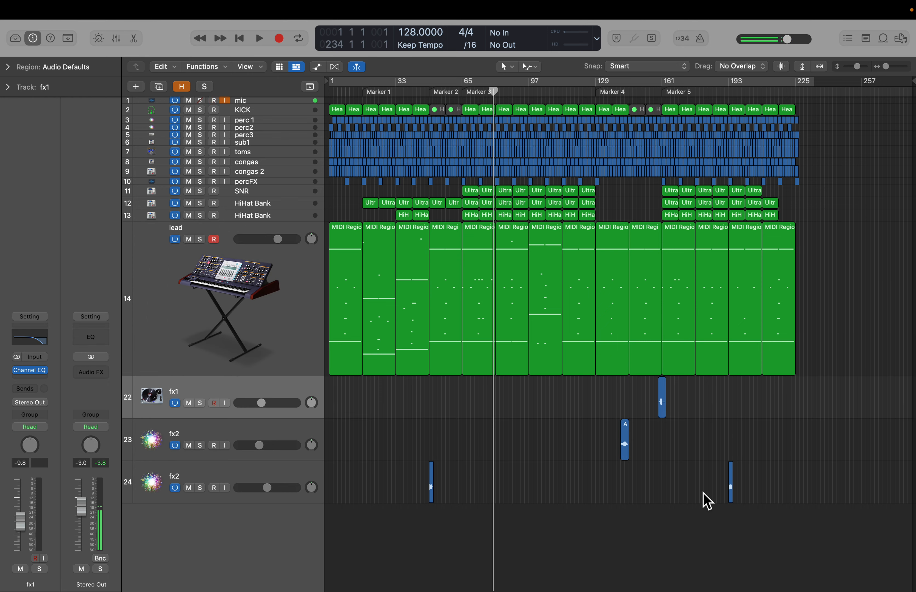
pyautogui.scroll(10, 701, 491)
pyautogui.hscroll(20, 699, 489)
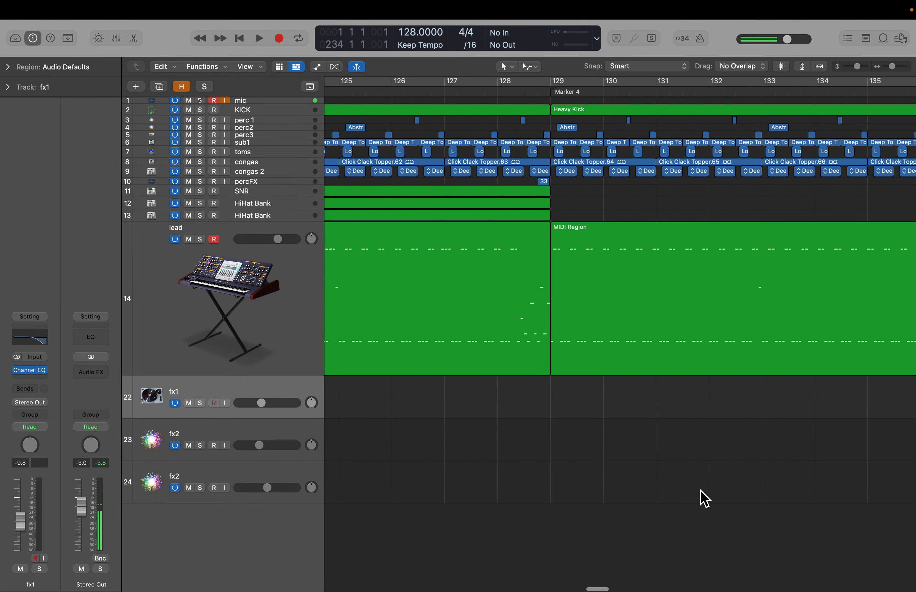
pyautogui.hscroll(15, 700, 498)
pyautogui.scroll(-3, 699, 497)
pyautogui.click(504, 459)
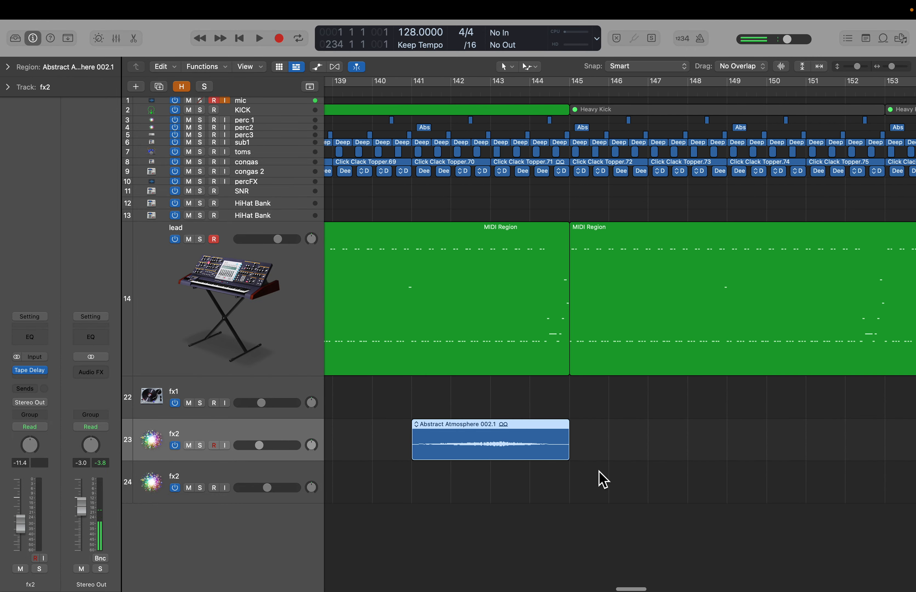
# Listen to the Hyper Turbine Riser 02 region on the fx1 track in solo up to bar 161, and unsolo the track
pyautogui.scroll(-10, 602, 480)
pyautogui.click(494, 412)
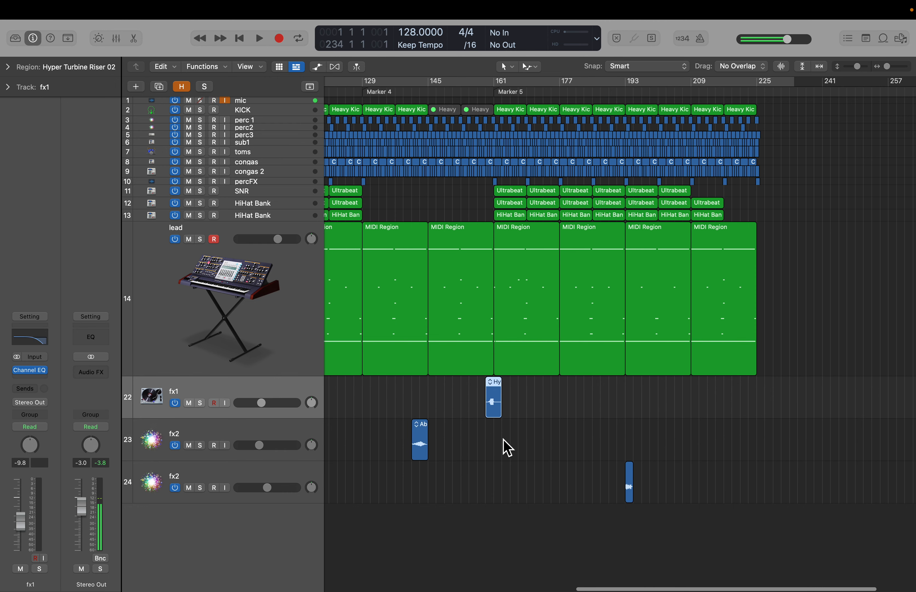
pyautogui.scroll(8, 507, 447)
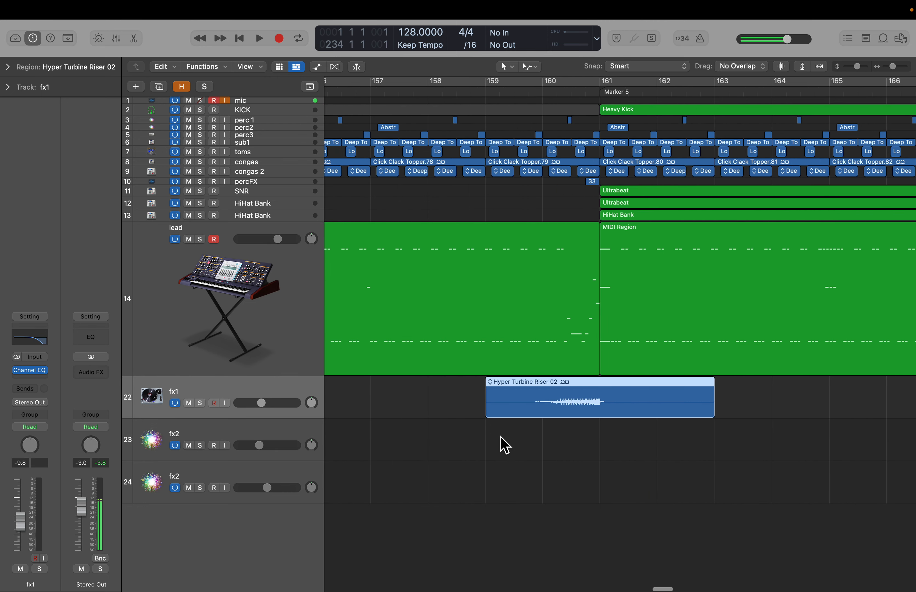
pyautogui.click(200, 404)
pyautogui.click(514, 94)
pyautogui.press('space')
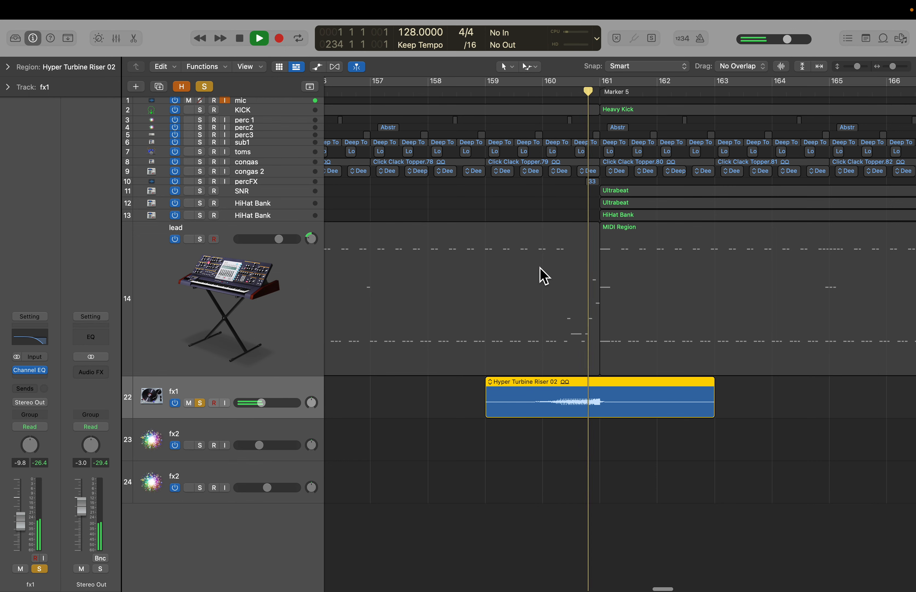
pyautogui.press('space')
pyautogui.click(200, 402)
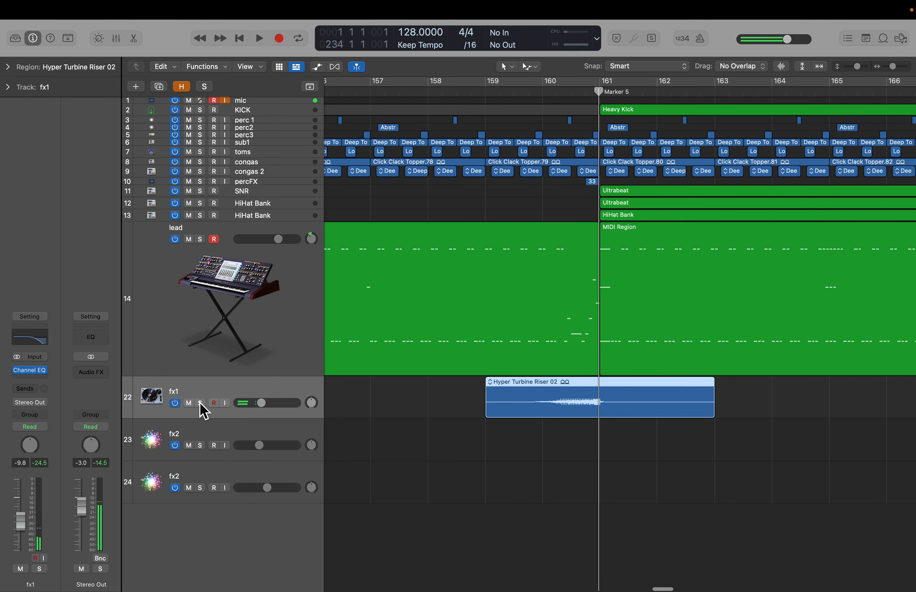
# Deselect the riser region and show the whole arrangement from bar 1 to its end
pyautogui.click(464, 451)
pyautogui.press('super+Left')
pyautogui.press('super+Left')
pyautogui.press('super+Left')
pyautogui.press('super+Left')
pyautogui.press('super+Left')
pyautogui.press('super+Left')
pyautogui.press('super+Left')
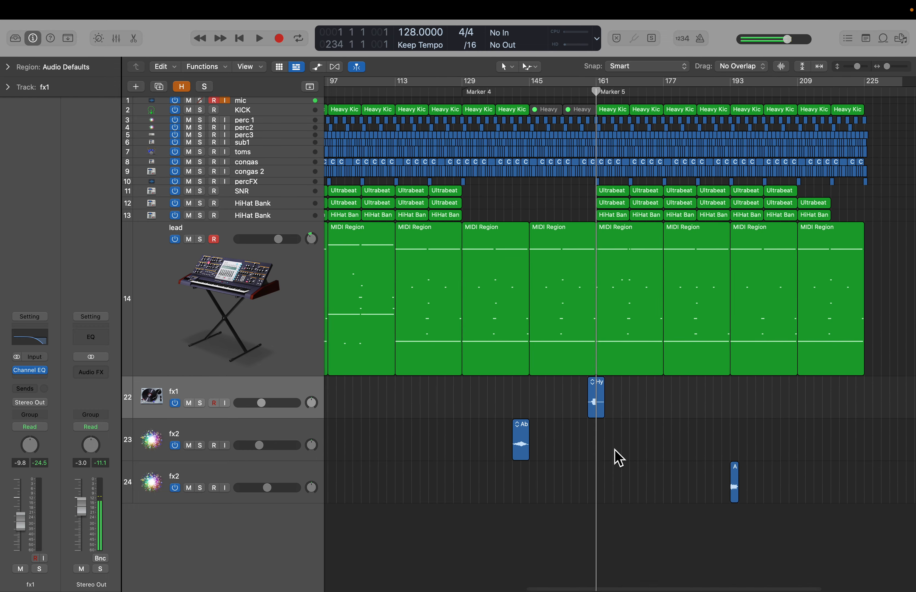
pyautogui.hscroll(-3, 615, 458)
pyautogui.press('super+Left')
pyautogui.press('super+Left')
pyautogui.press('super+Left')
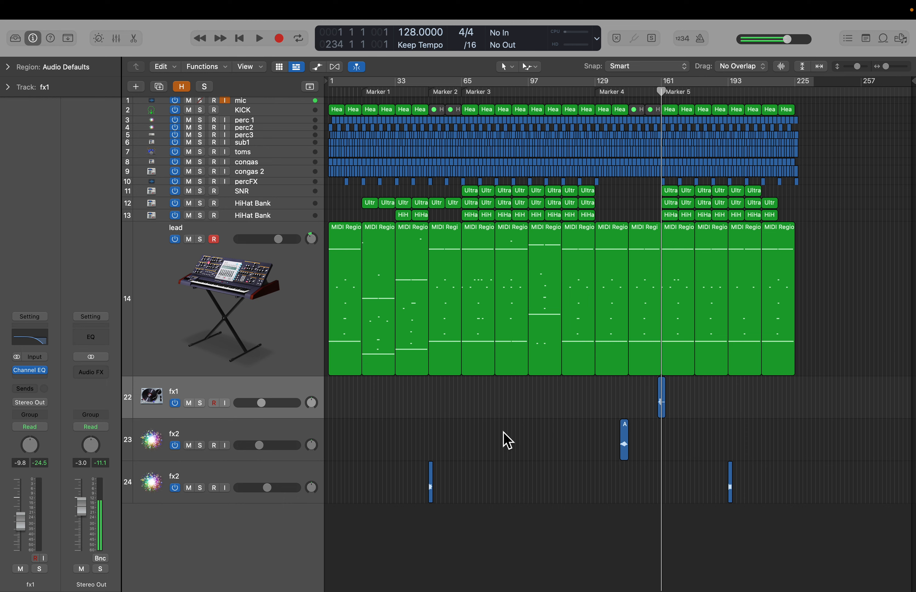
# Make lead the current track, leaving none of its MIDI regions selected
pyautogui.click(257, 291)
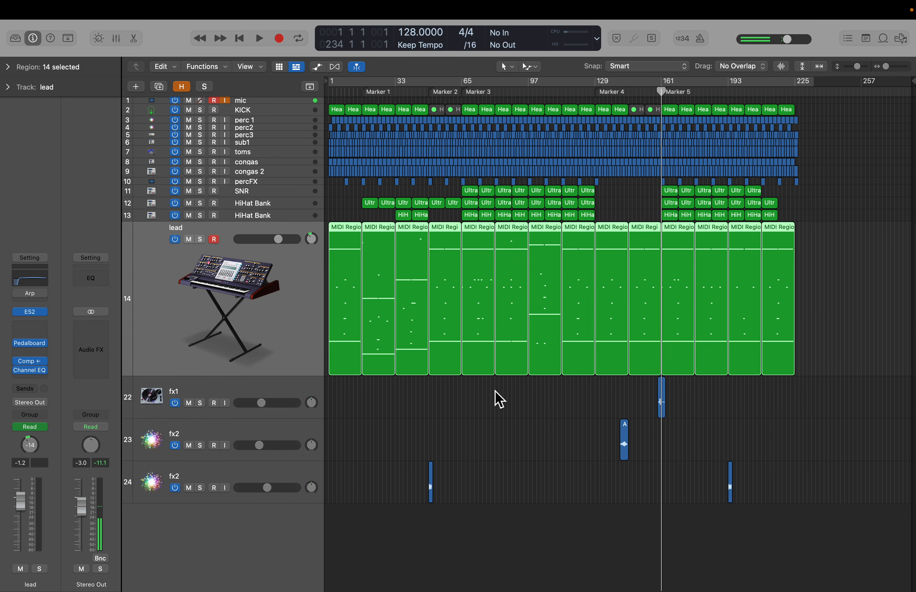
pyautogui.click(502, 406)
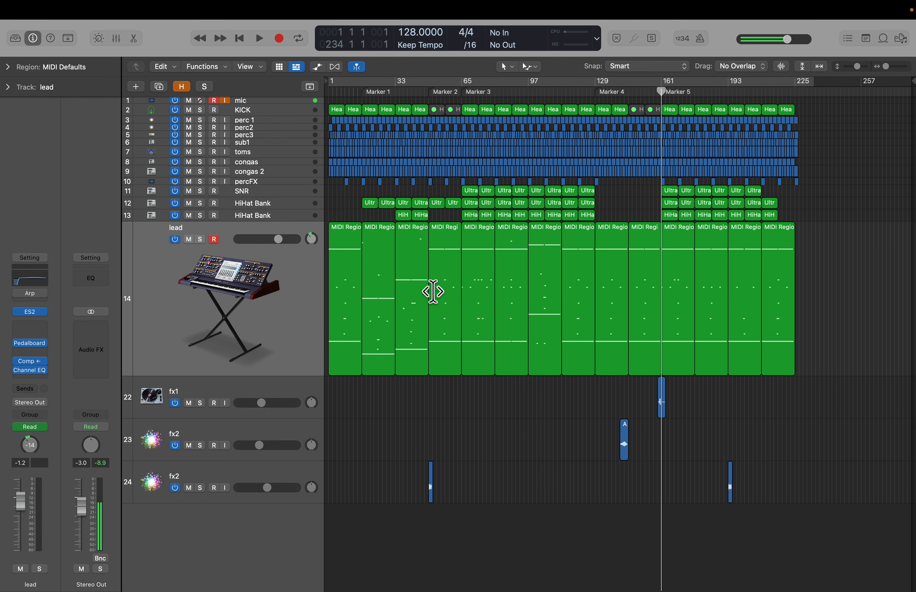
pyautogui.hscroll(-1, 808, 331)
pyautogui.click(263, 360)
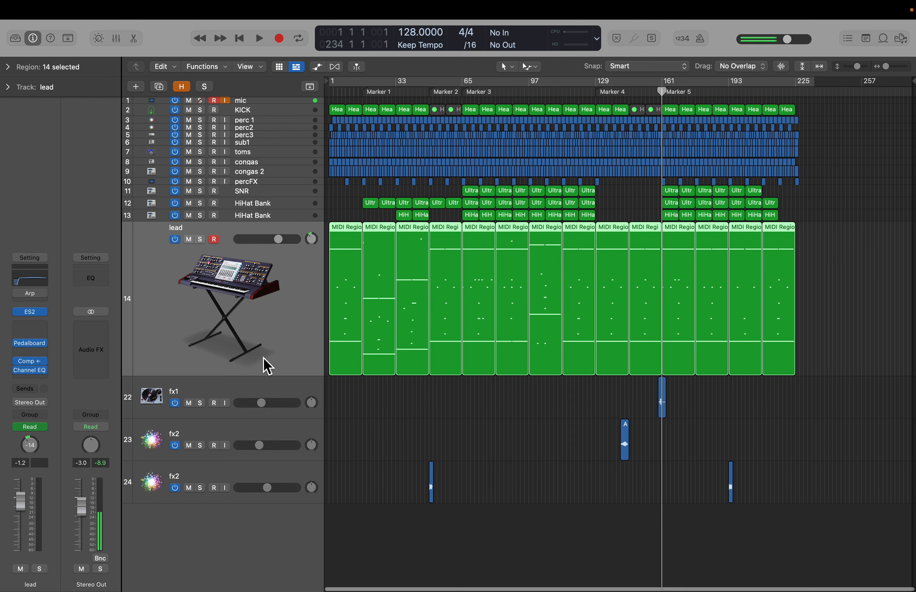
pyautogui.click(397, 417)
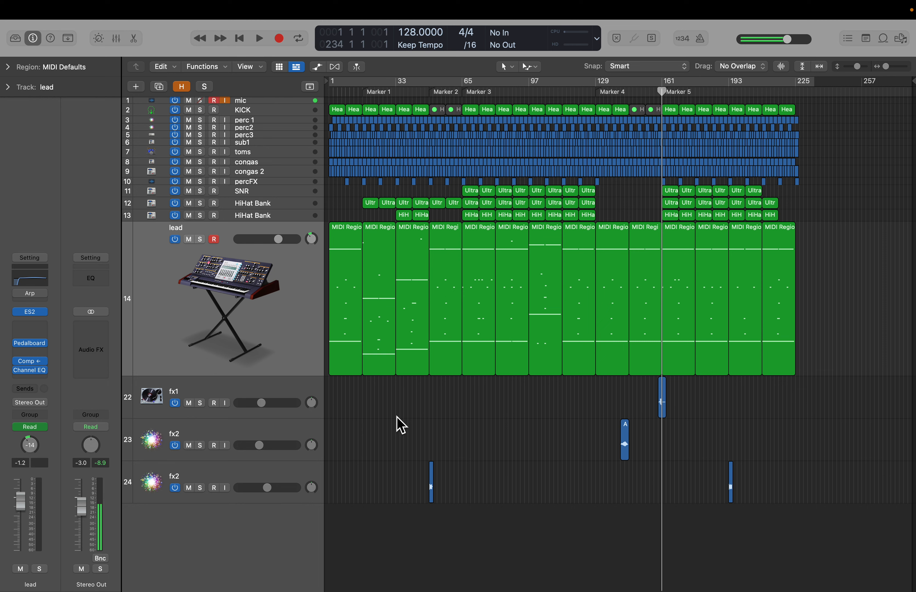